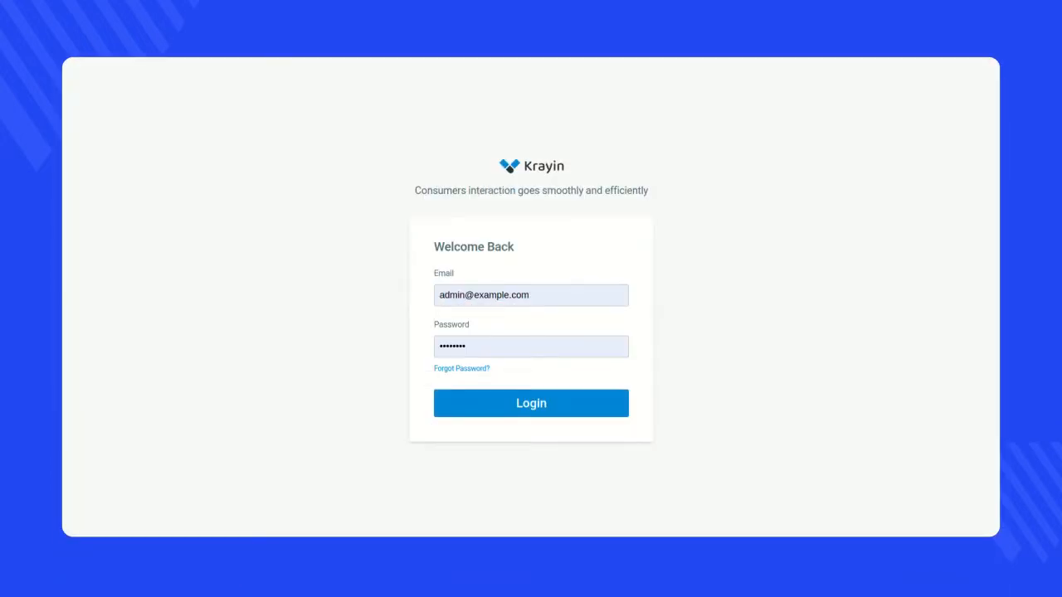
- Log in to Krayin with the prefilled credentials and dismiss the browser's password warning
left_click(531, 403)
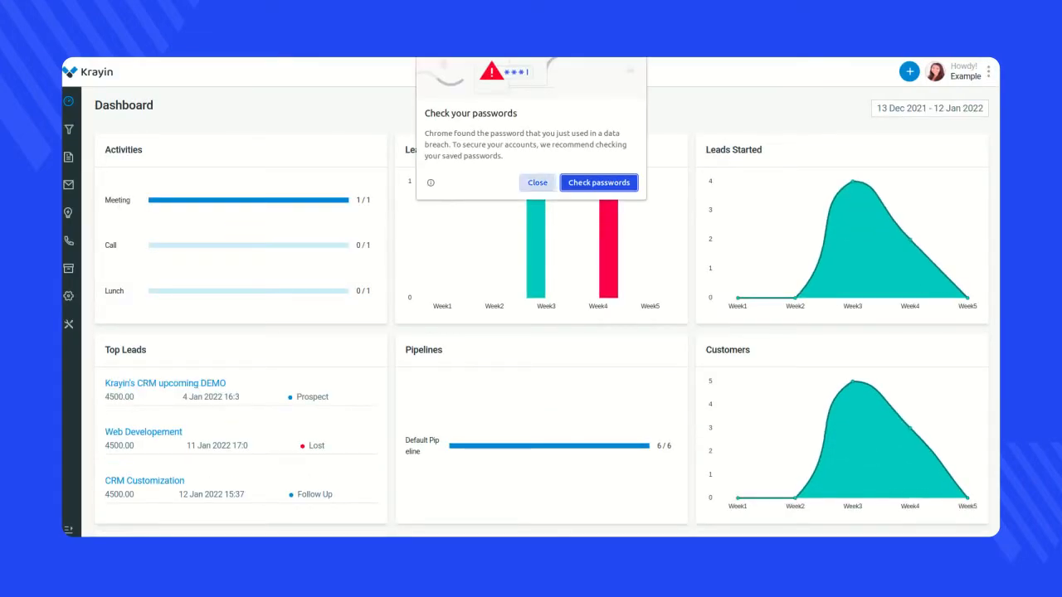
left_click(538, 182)
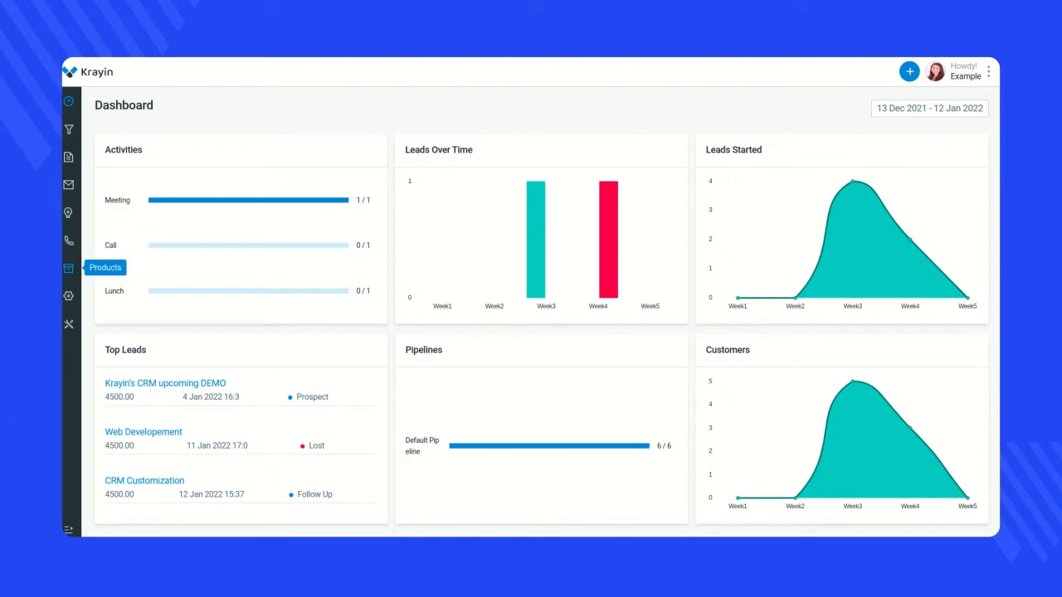
- Start creating a new workflow from the automation settings
left_click(68, 295)
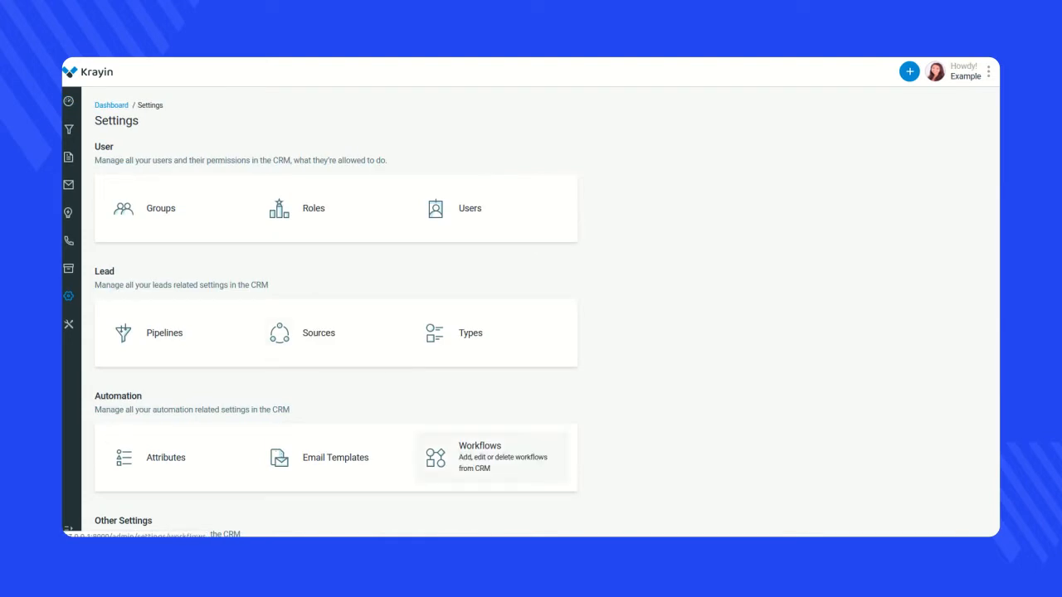
left_click(489, 457)
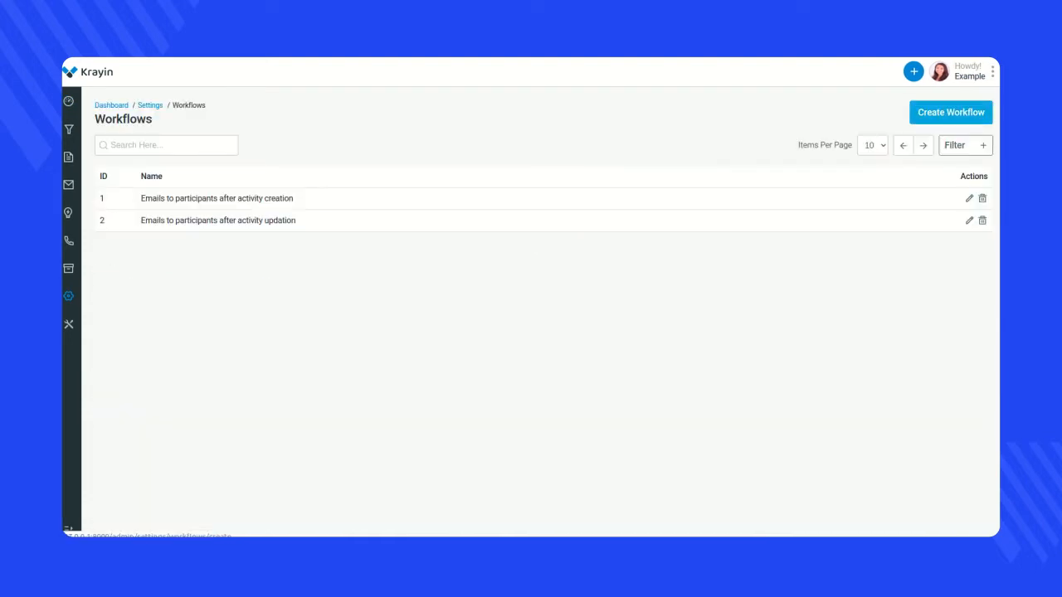
left_click(951, 113)
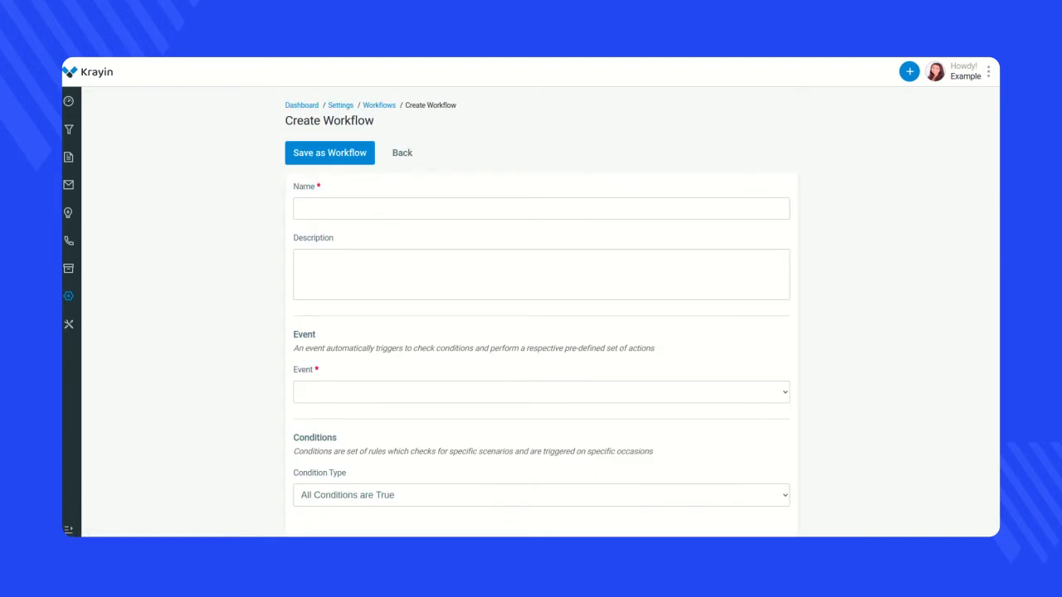
- Name the workflow "Add tag after lead creation"
left_click(541, 209)
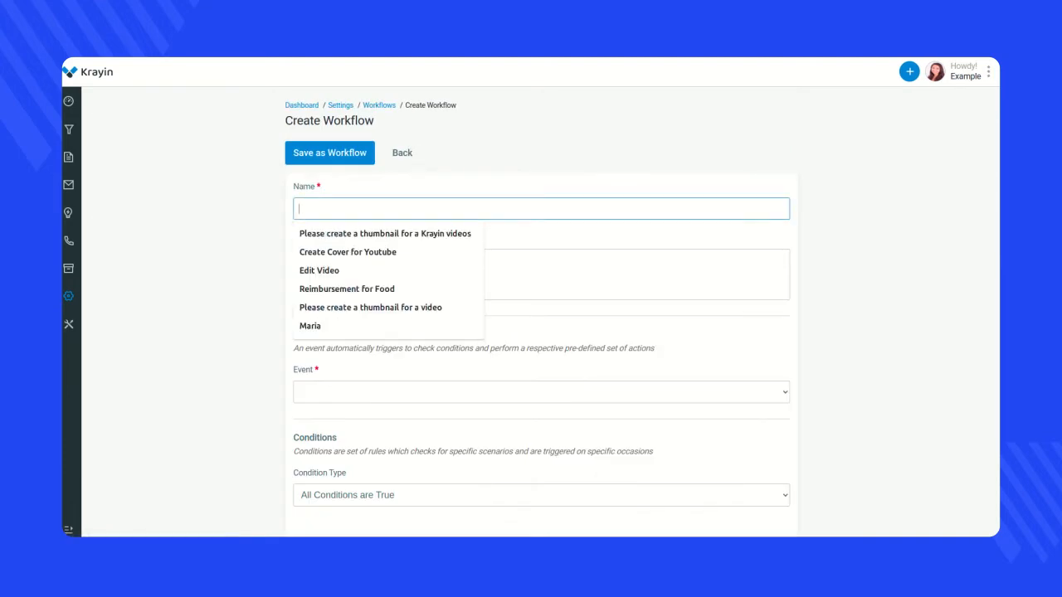
type("Add tag after lead creation")
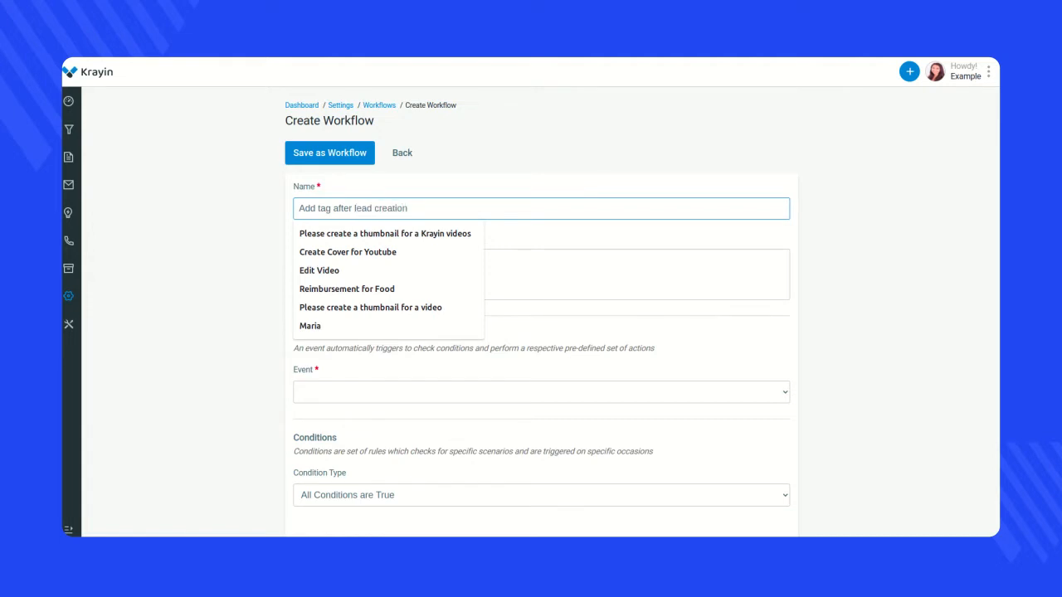
- Copy the workflow name into the description and extend it to "Add tag after new lead creation"
key("ctrl+a")
key("ctrl+c")
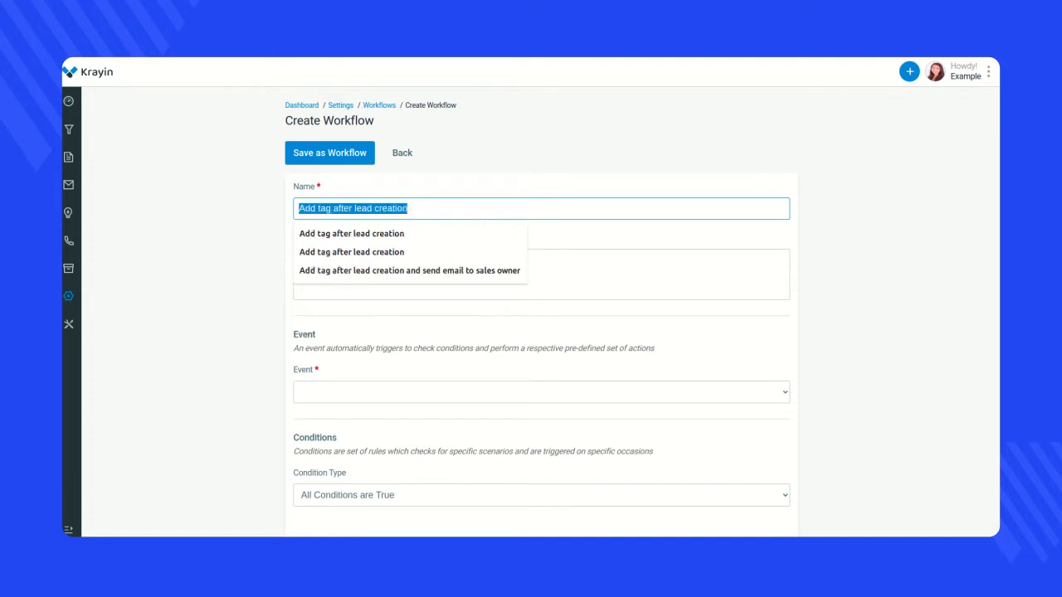
left_click(773, 284)
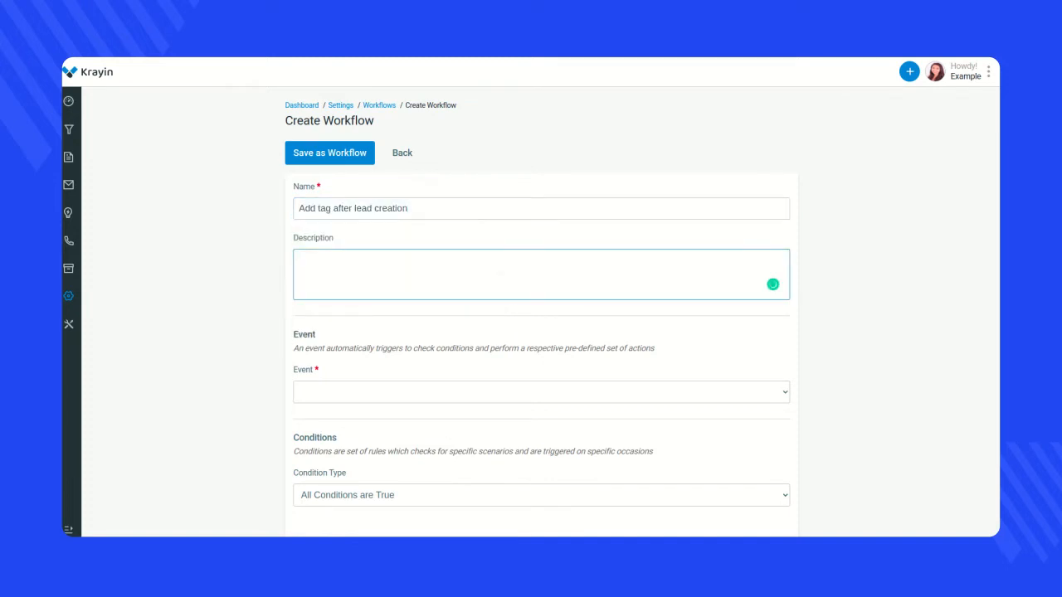
key("ctrl+v")
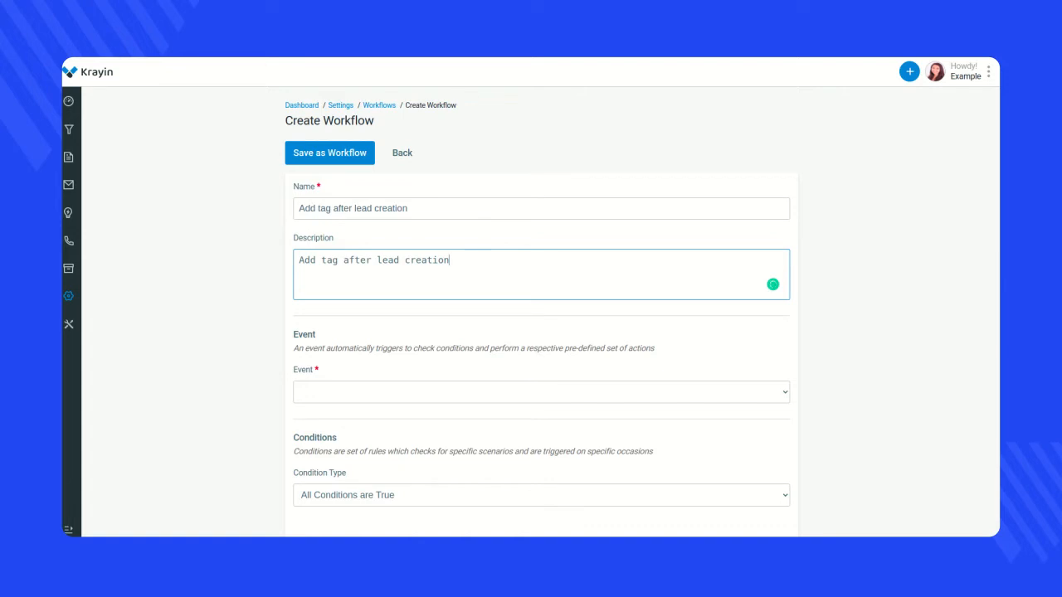
left_click(378, 259)
type("new")
left_click(355, 209)
left_click(863, 249)
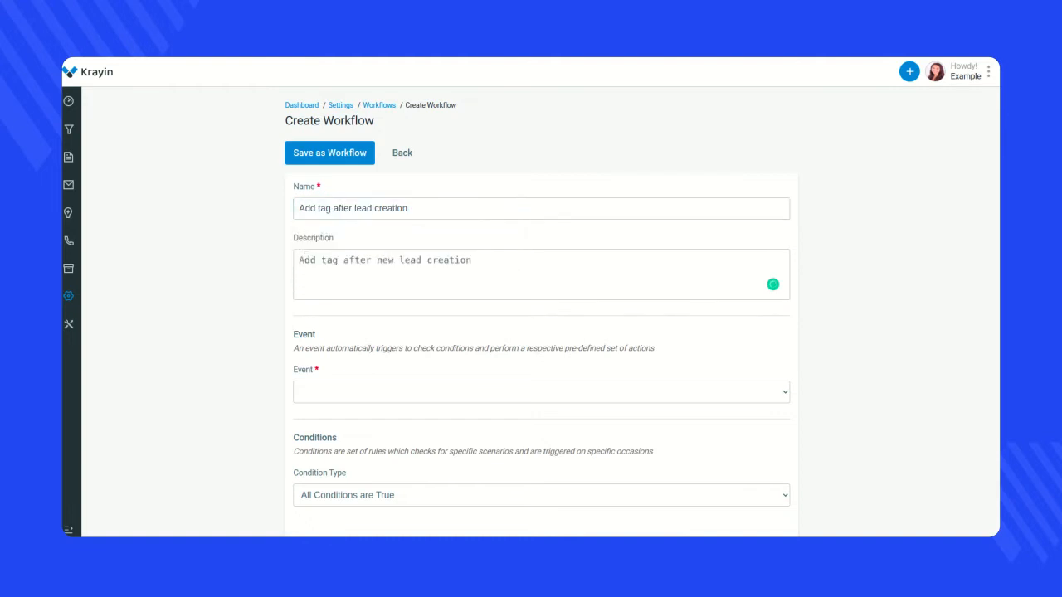
- Set the workflow's trigger event to Created under Leads
scroll(541, 311, "down", 1)
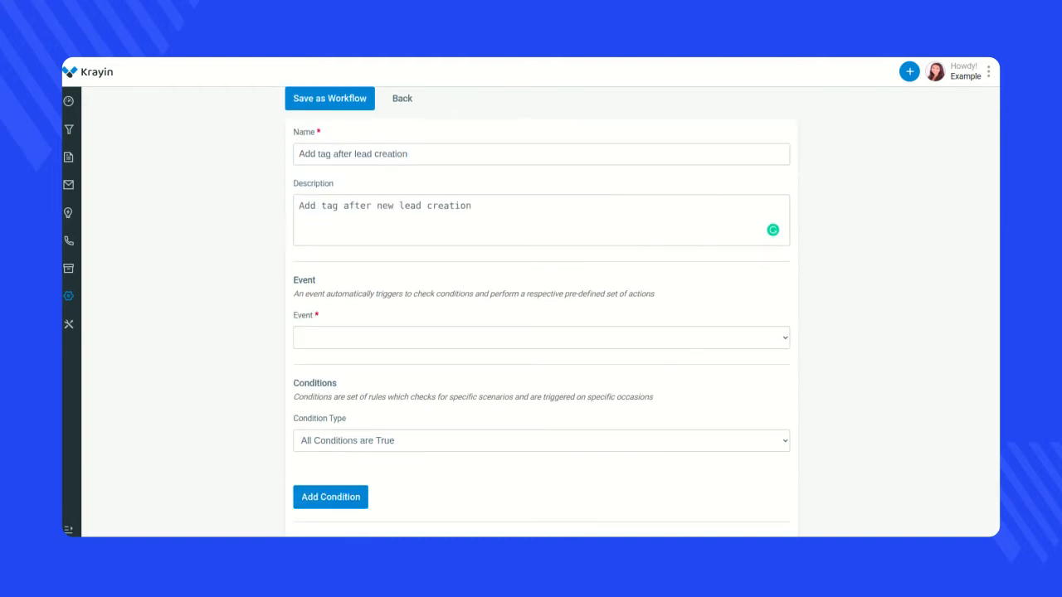
left_click(542, 338)
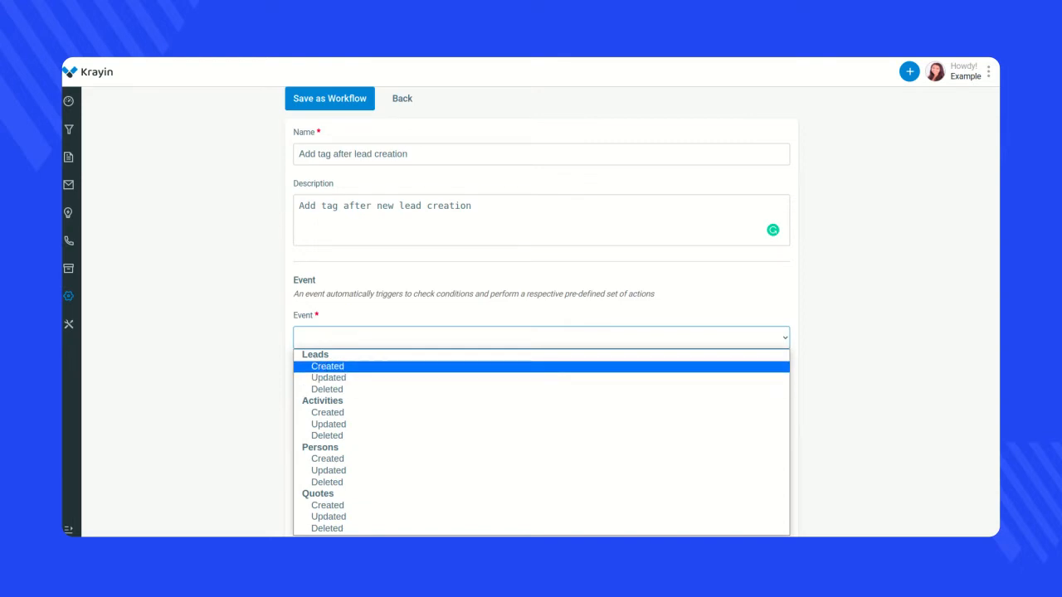
scroll(541, 332, "down", 2)
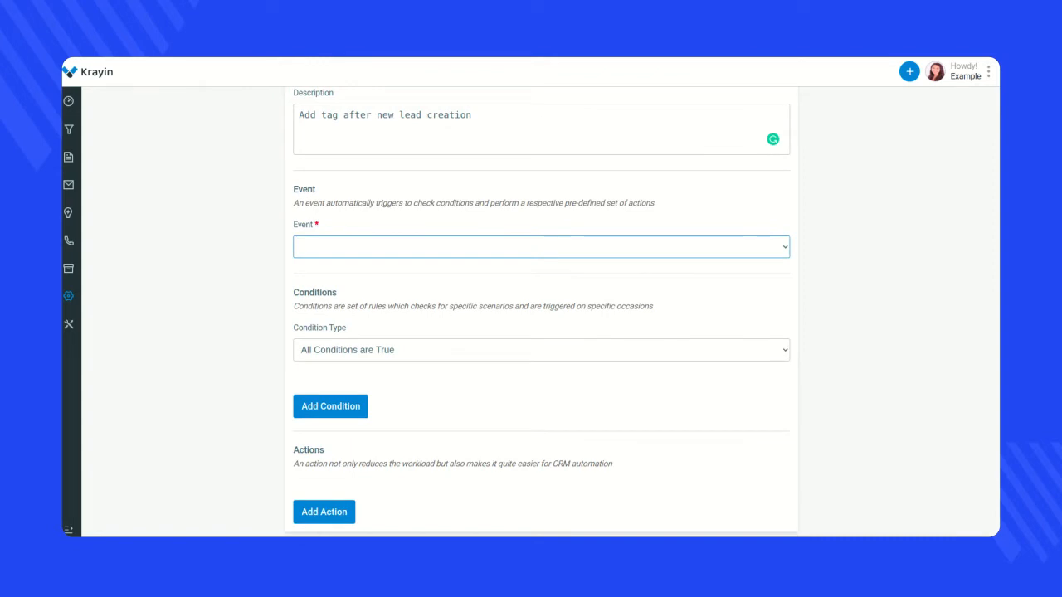
left_click(541, 247)
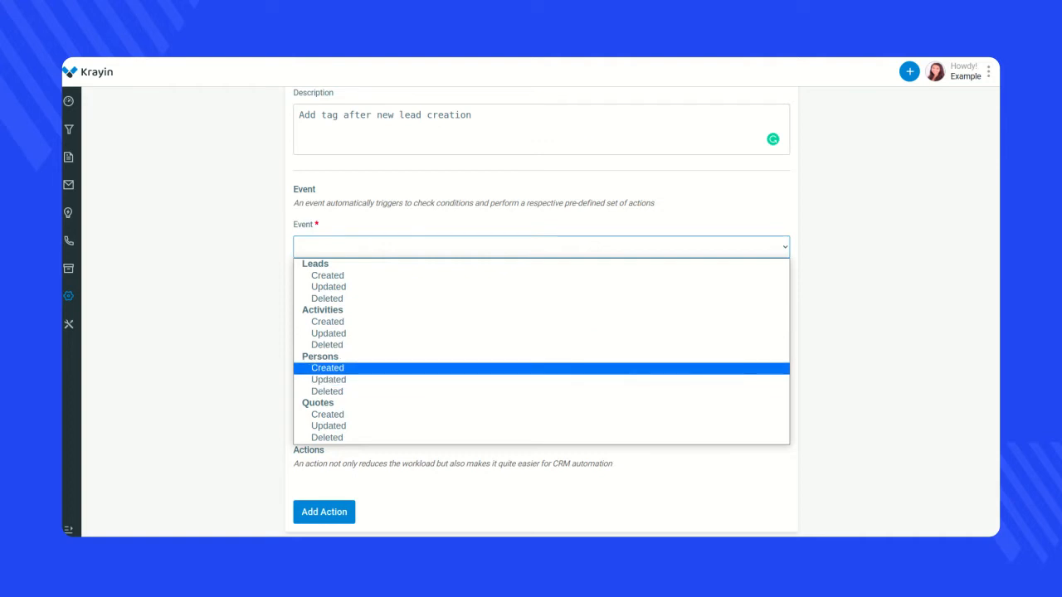
left_click(328, 275)
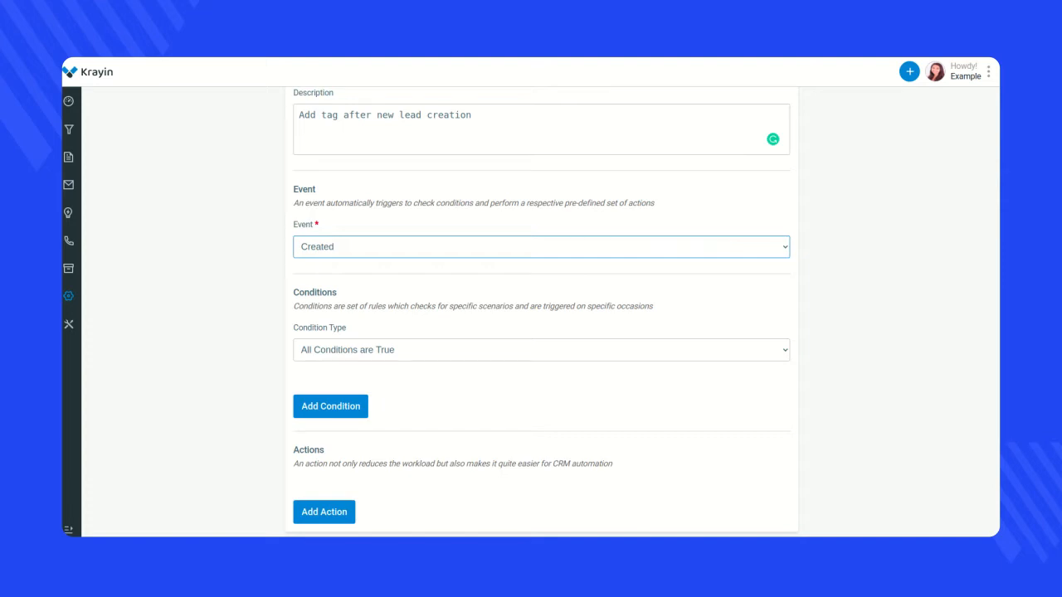
- Keep the condition type All Conditions are True and add the condition Lead Value Equals or greater than 100
left_click(541, 350)
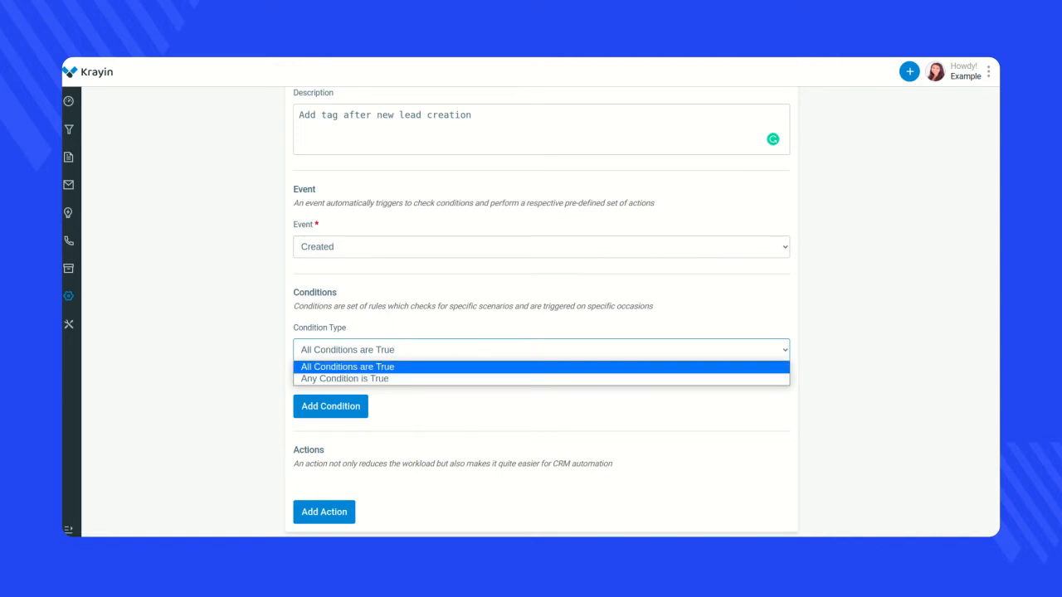
left_click(348, 367)
left_click(330, 407)
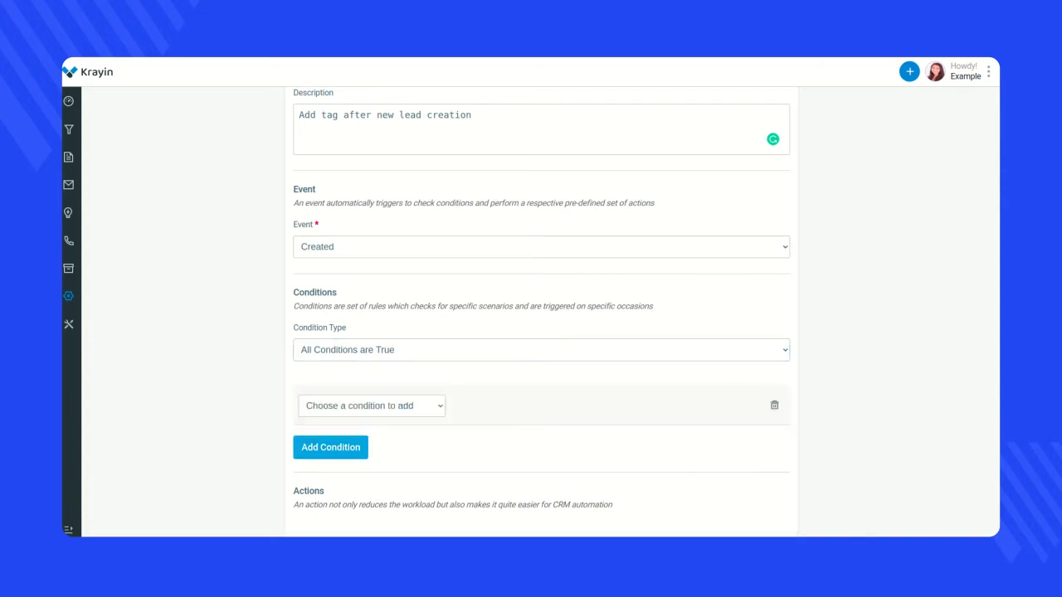
scroll(541, 311, "down", 1)
left_click(372, 365)
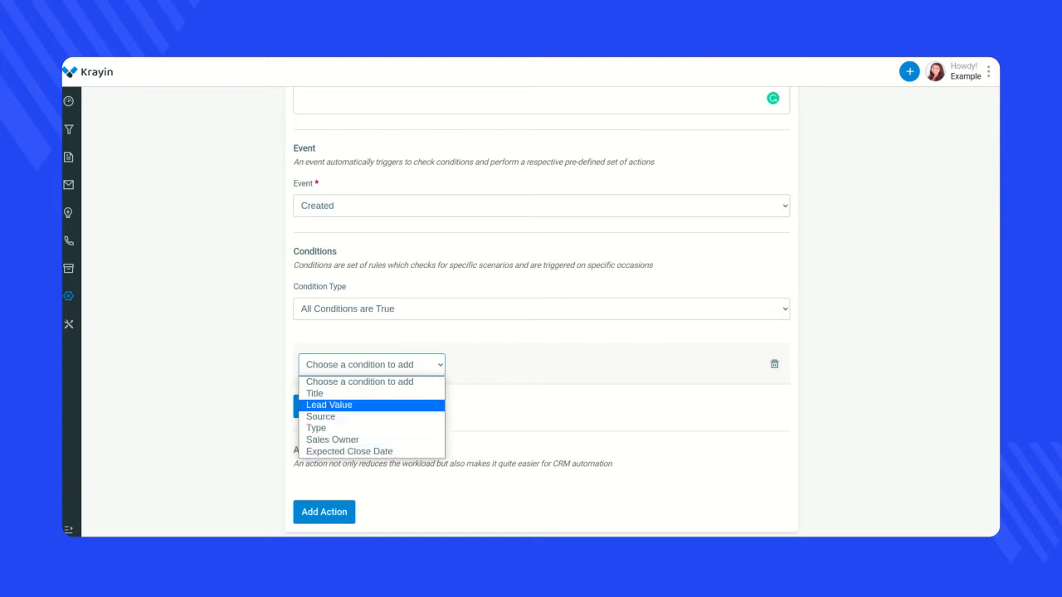
left_click(329, 404)
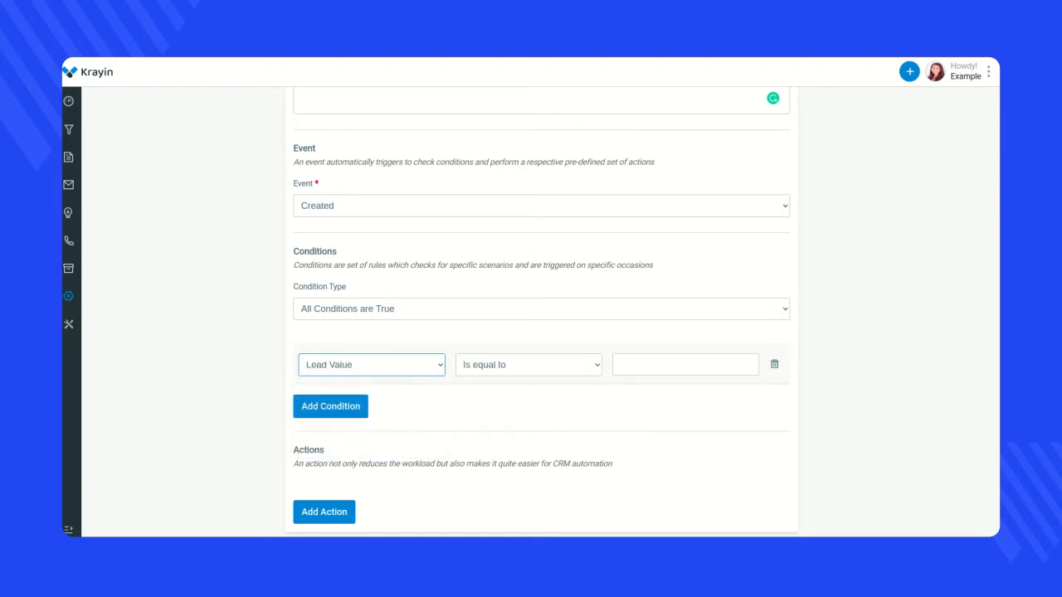
left_click(529, 365)
left_click(508, 405)
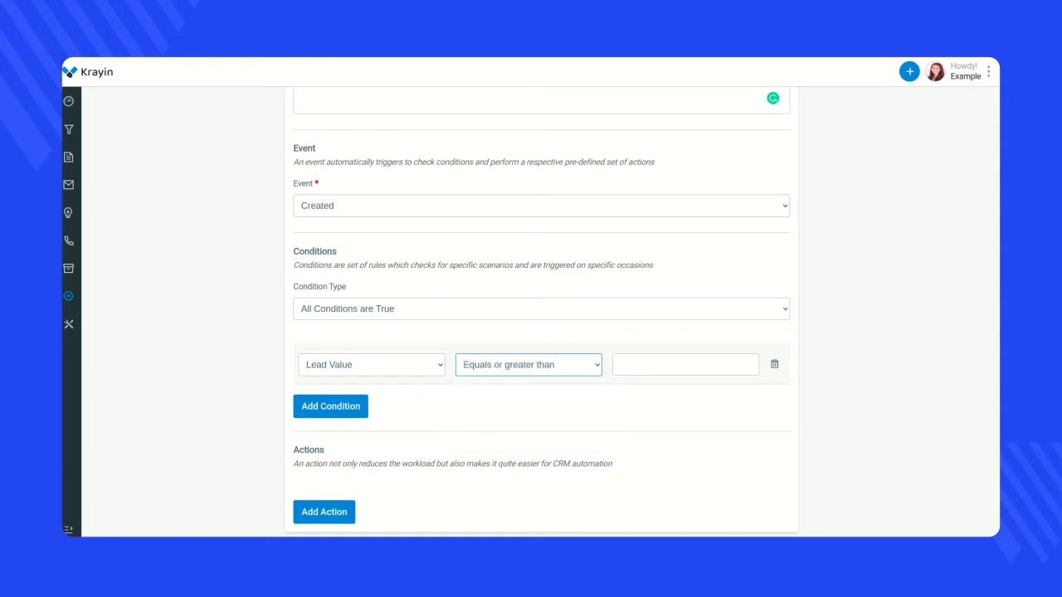
left_click(685, 366)
type("100")
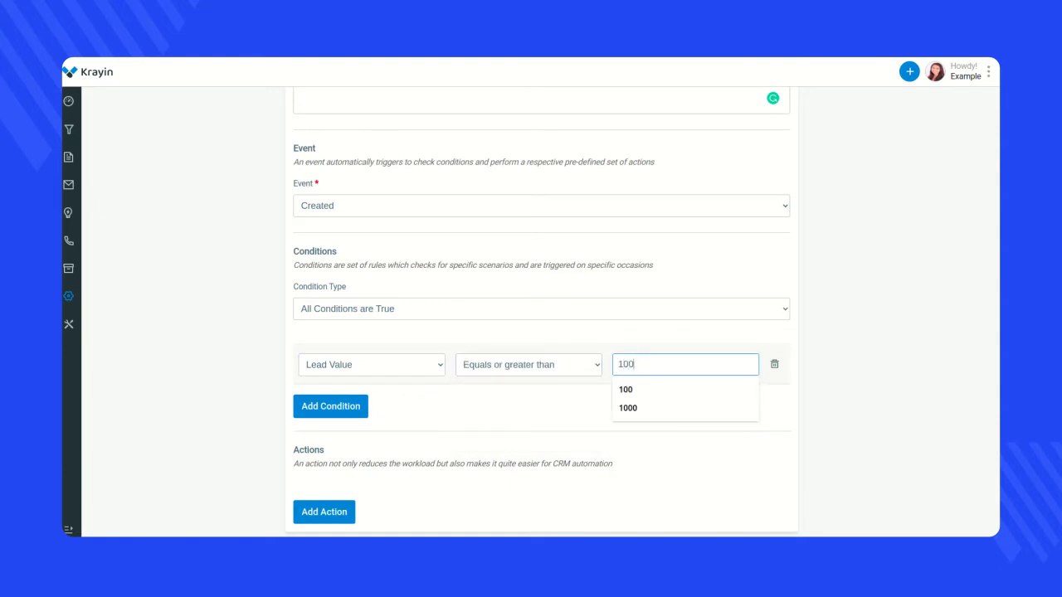
left_click(572, 411)
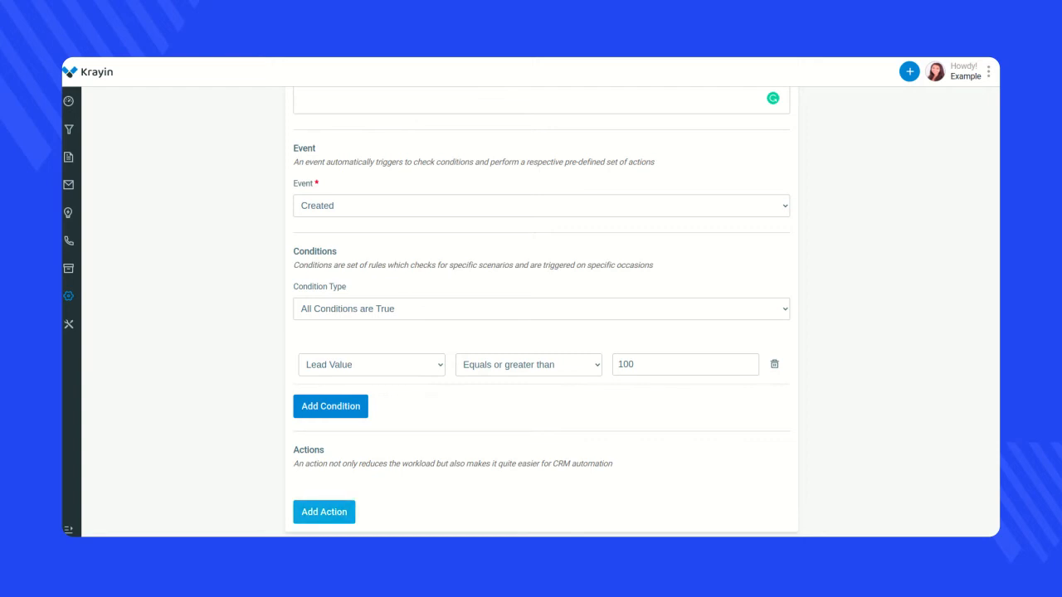
- Add an Add tag action with the tag "New Lead" and save the workflow
left_click(324, 512)
scroll(324, 511, "down", 1)
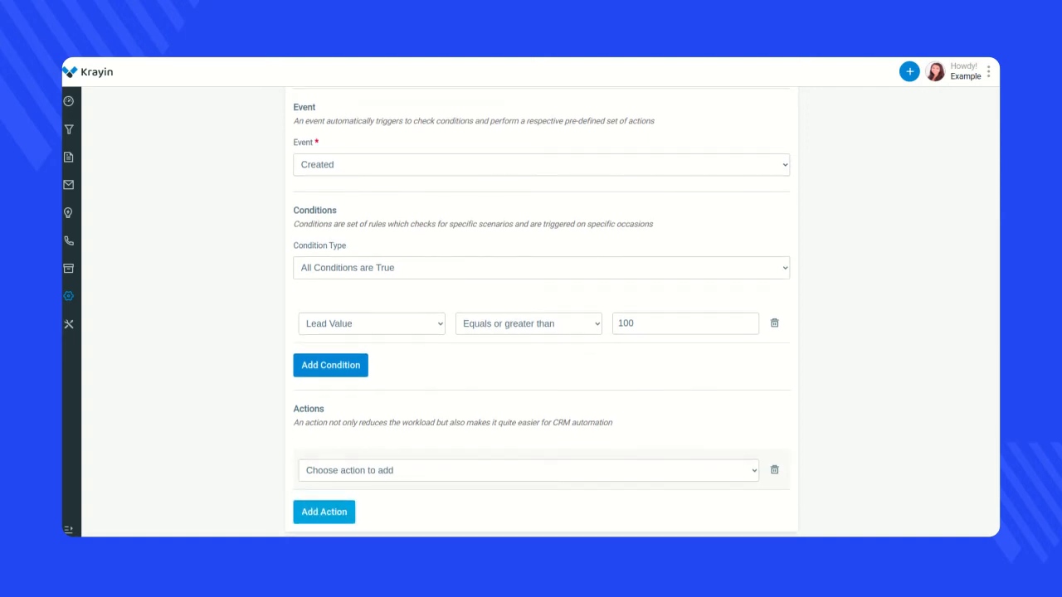
left_click(398, 470)
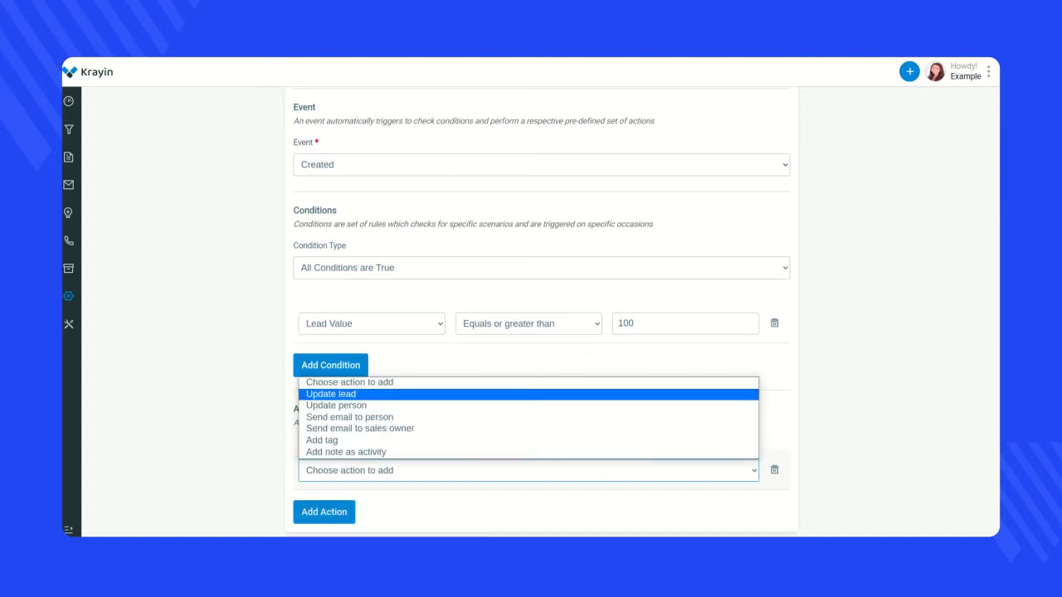
left_click(332, 440)
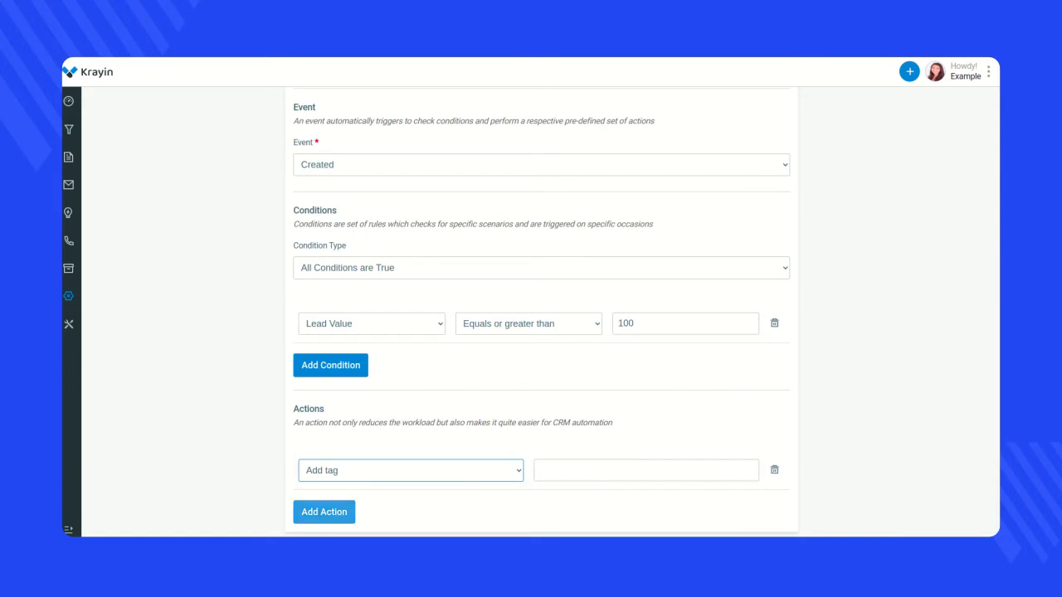
left_click(631, 470)
type("Ne")
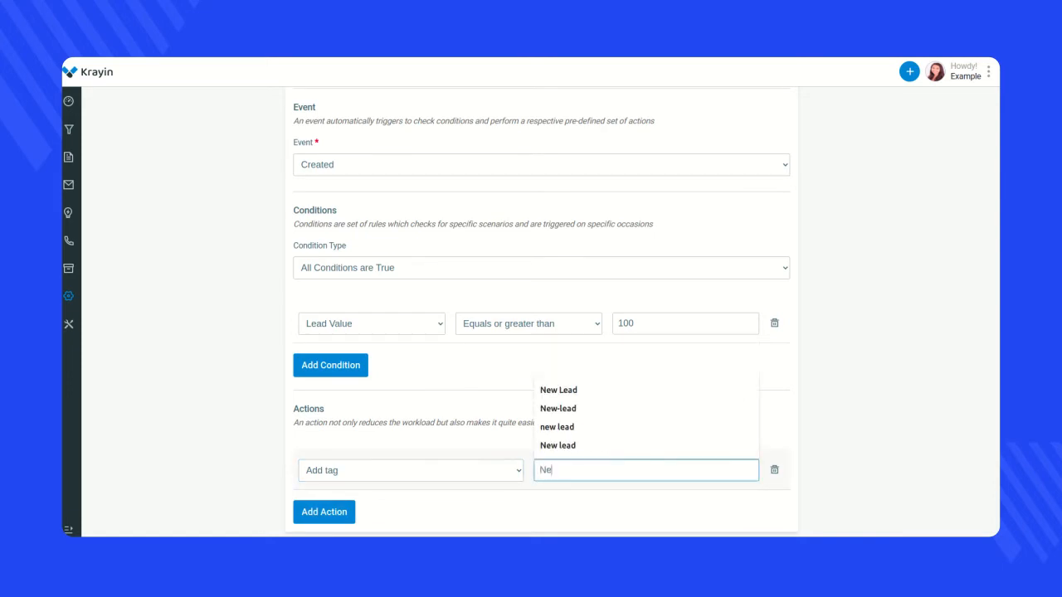
type("w Lead")
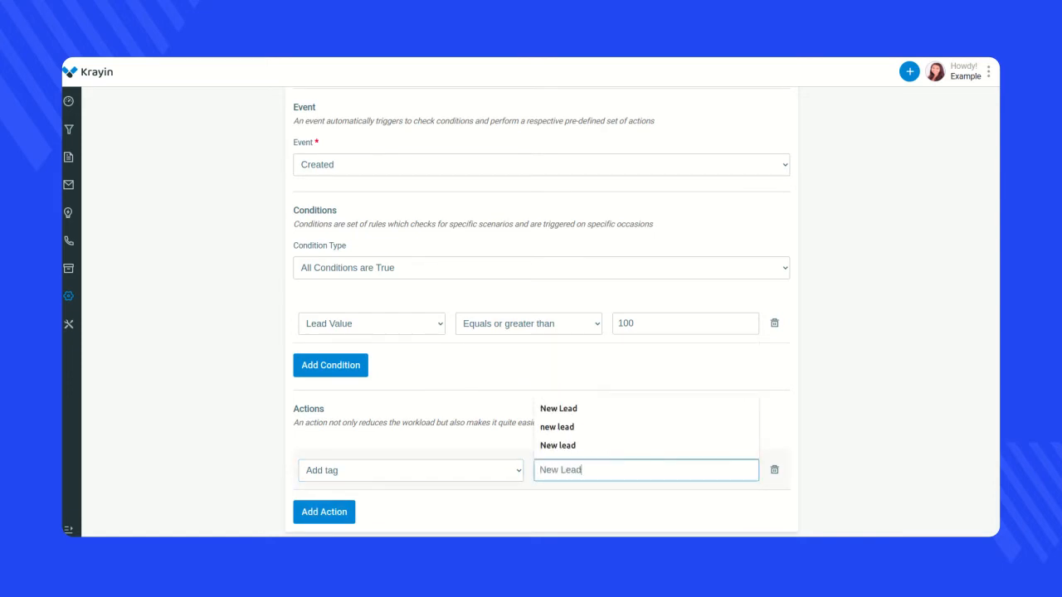
left_click(631, 513)
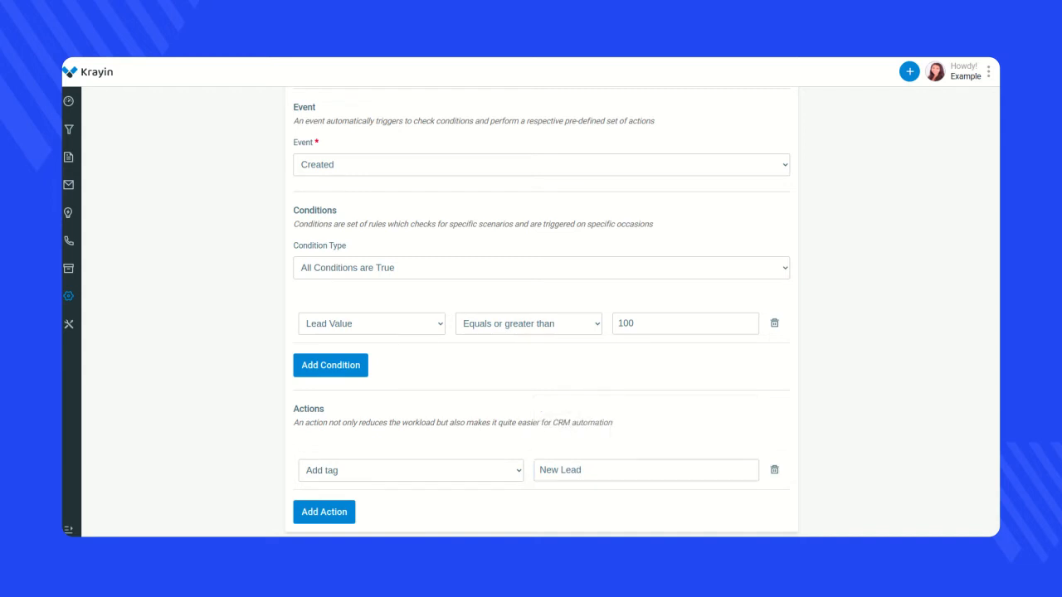
scroll(541, 312, "up", 3)
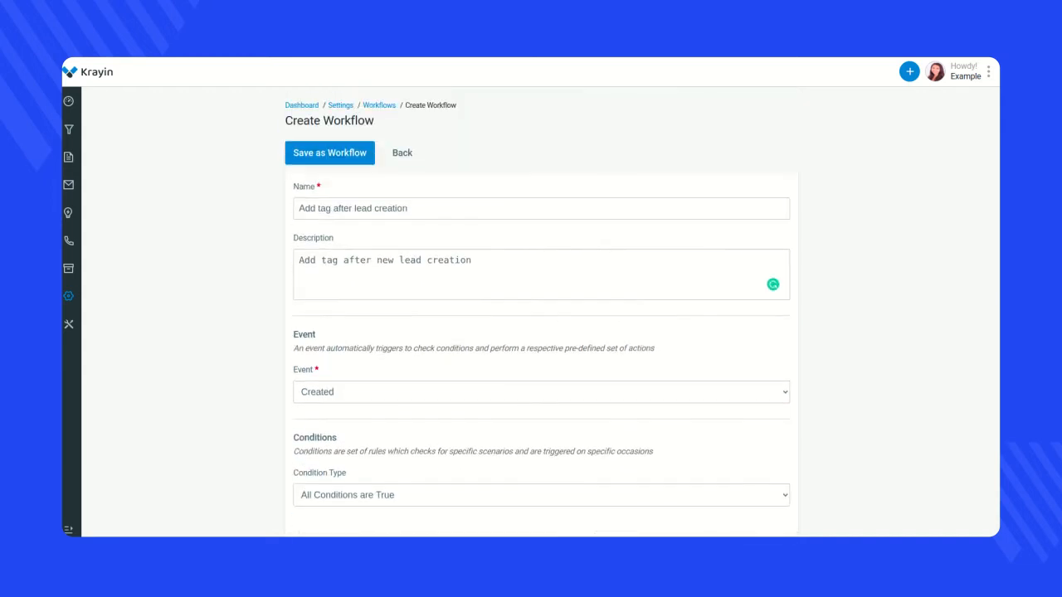
left_click(330, 152)
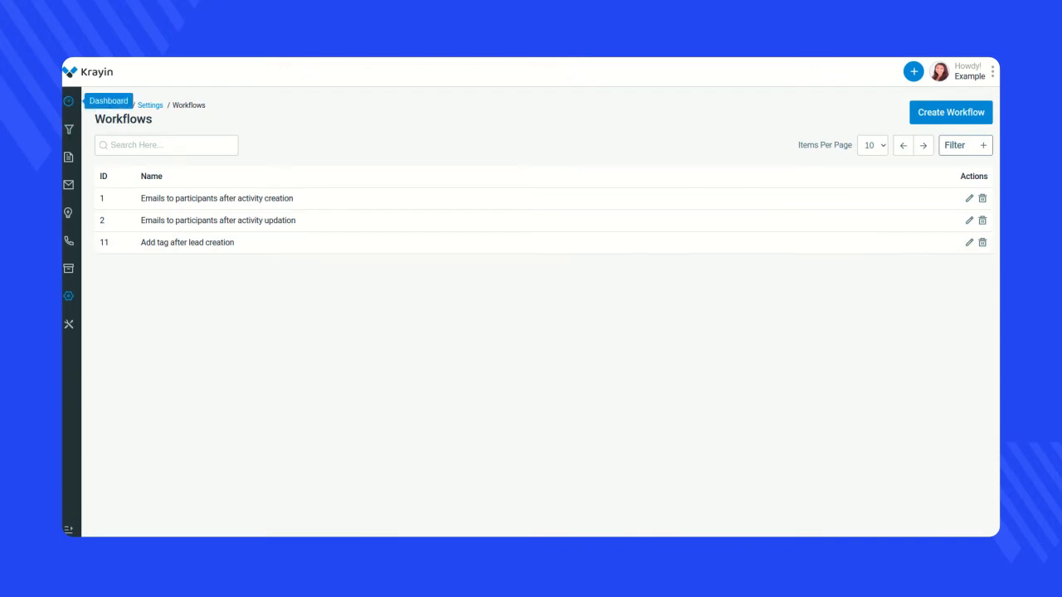
- Start a new lead and enter "Krayin Crm Customization" as both its title and description
left_click(69, 129)
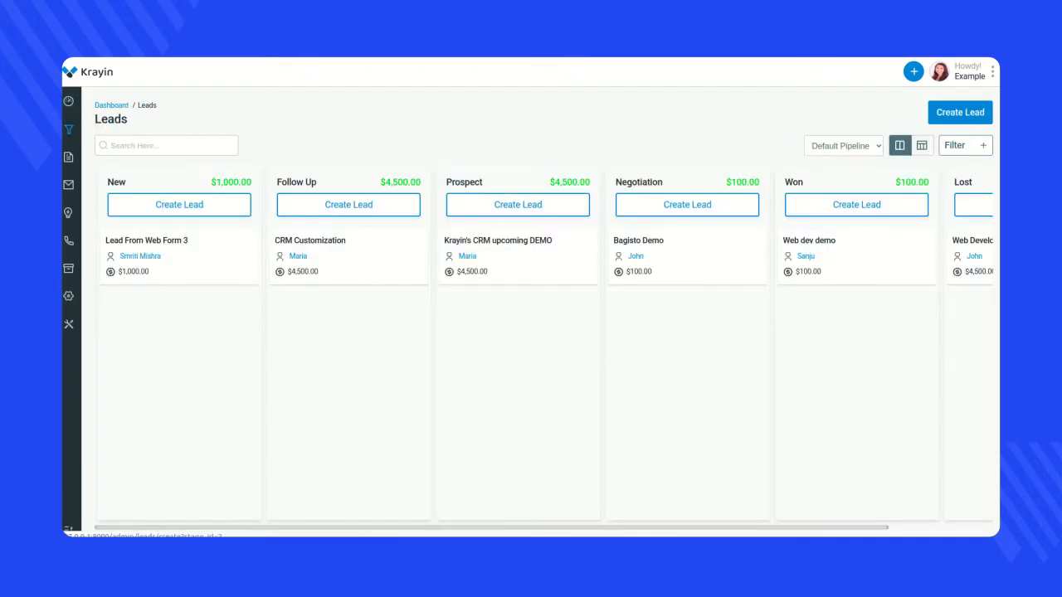
left_click(960, 112)
left_click(531, 238)
type("Krayin Crm ")
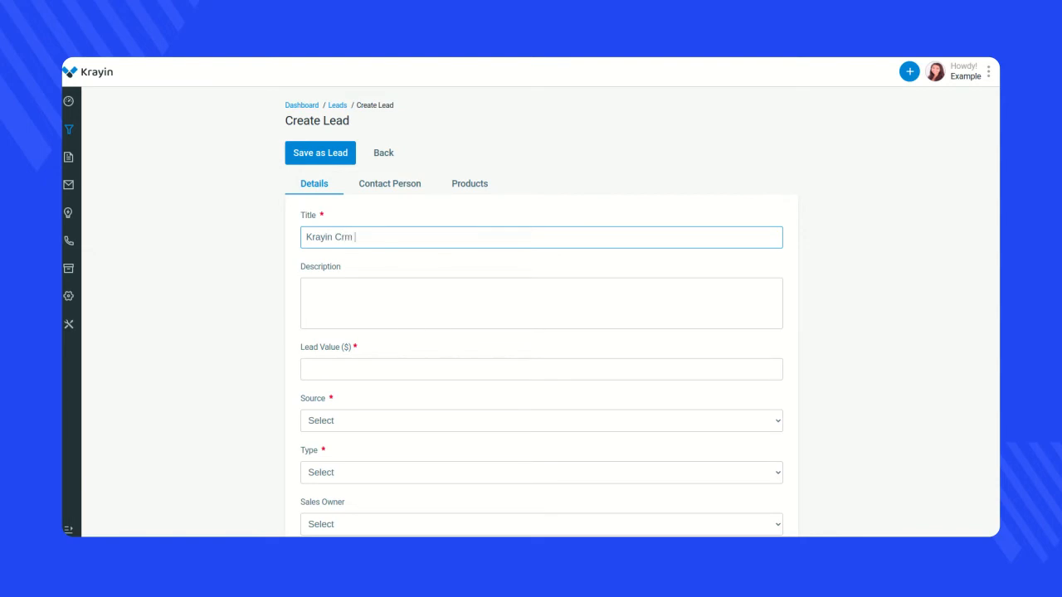
type("Customizatuion")
key("ctrl+a")
key("ctrl+c")
left_click(348, 301)
key("ctrl+v")
- Set the lead value to 4500 and the lead's source to Email
left_click(348, 370)
left_click(316, 394)
scroll(541, 311, "down", 2)
left_click(541, 338)
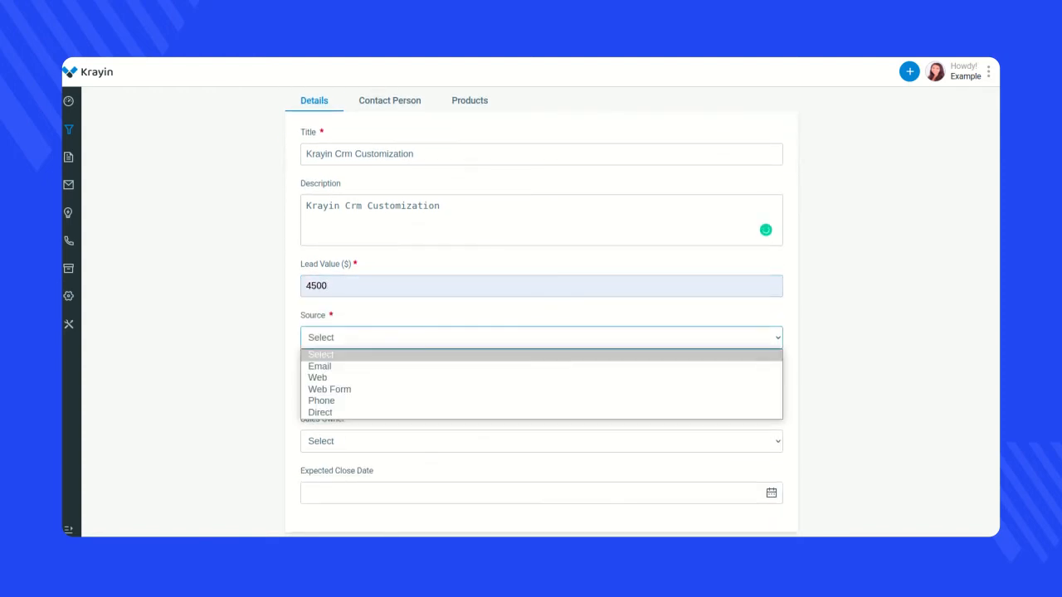
left_click(541, 366)
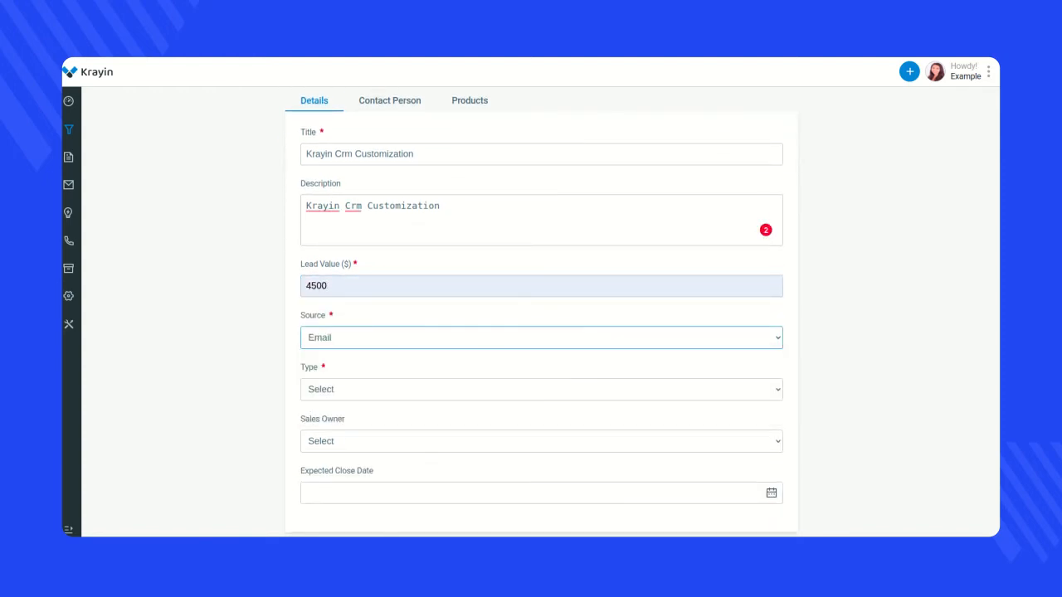
- Set the lead's type to New Business, sales owner to Example Admin and expected close date to January 13, 2022
left_click(541, 389)
left_click(541, 418)
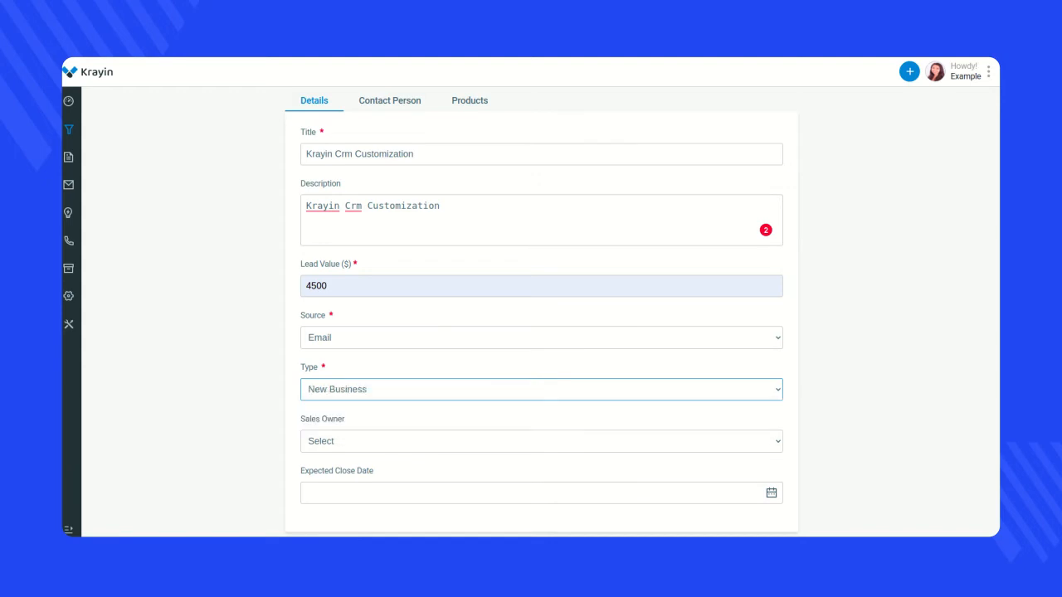
left_click(541, 441)
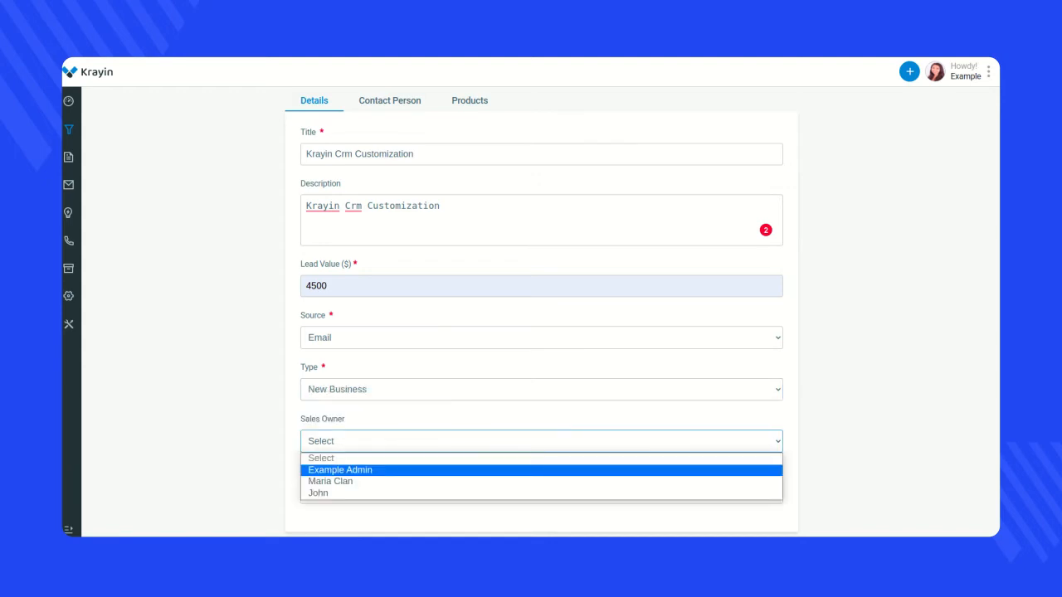
left_click(541, 470)
left_click(531, 492)
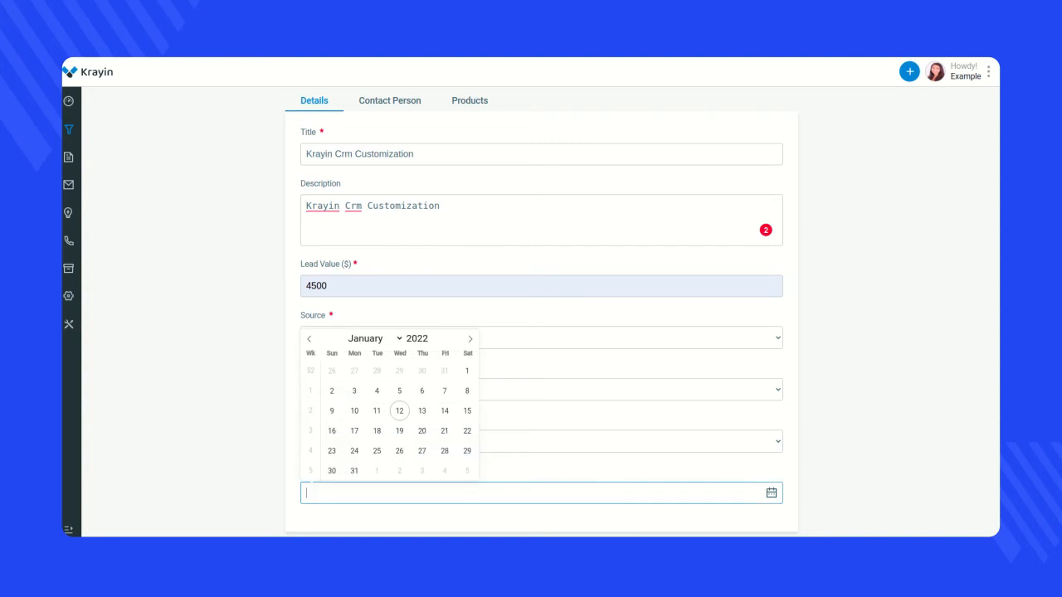
left_click(422, 411)
- Find the existing contact by name and assign them as the lead's contact person
scroll(541, 312, "up", 1)
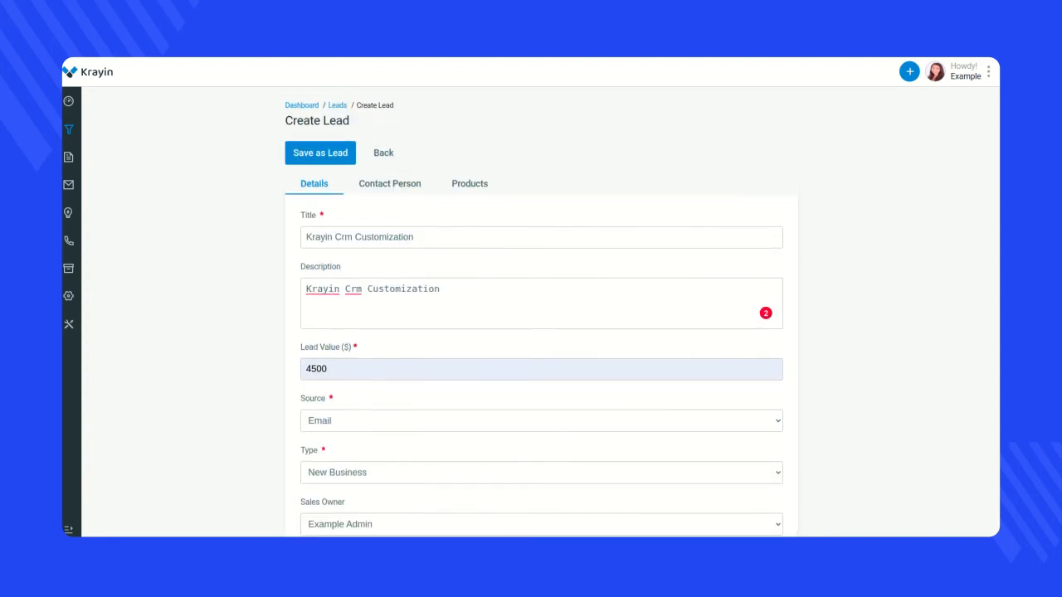
left_click(390, 184)
left_click(544, 237)
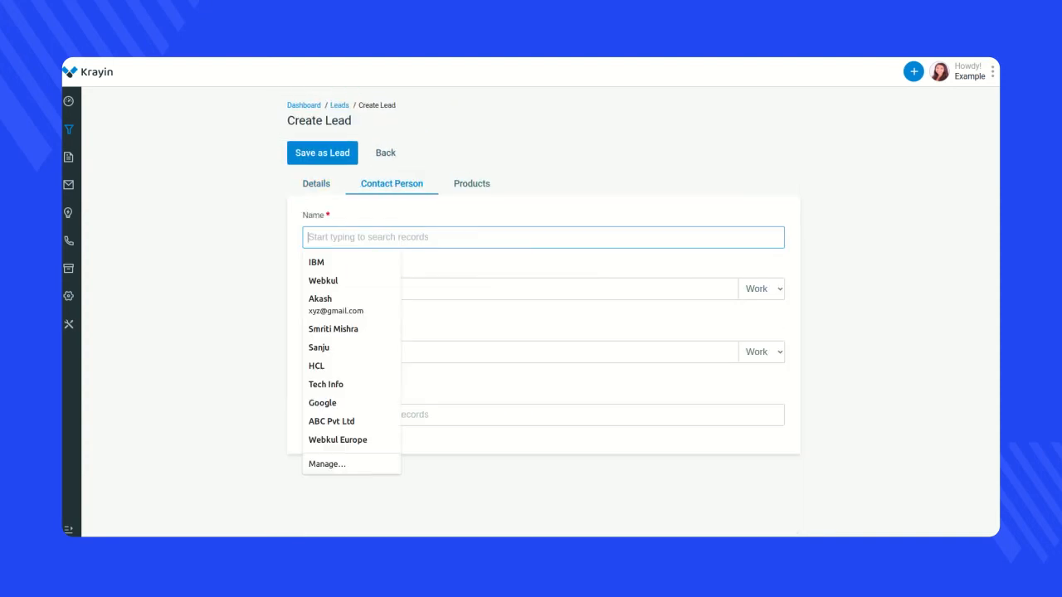
type("Joh")
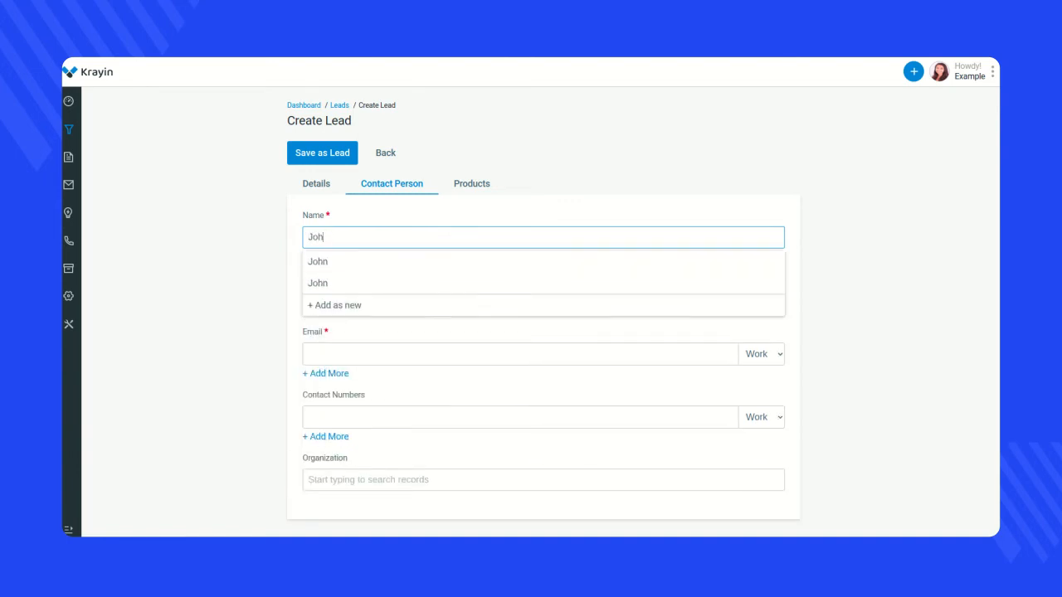
left_click(318, 261)
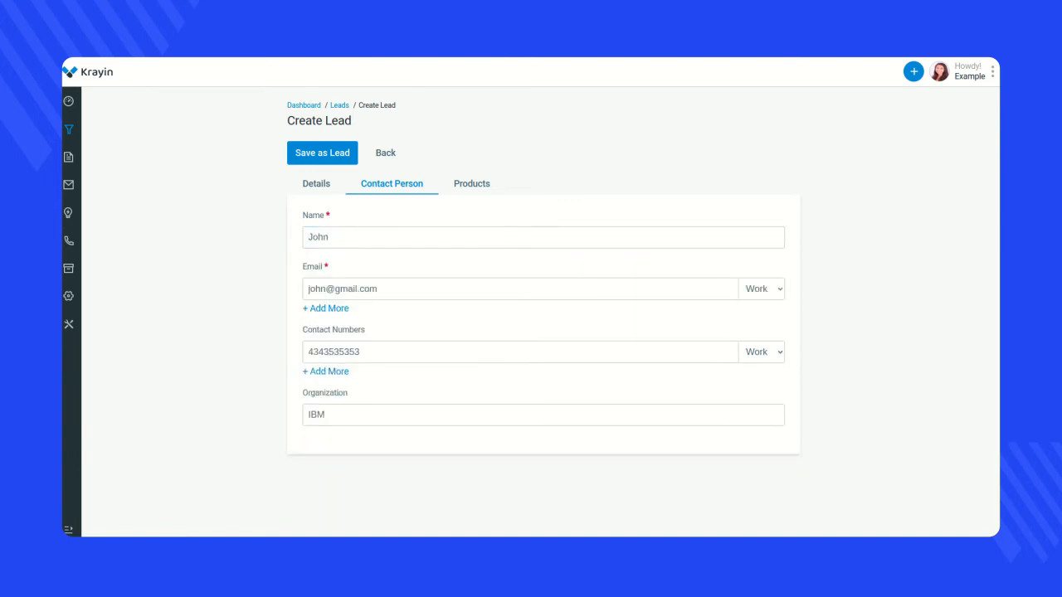
- Add the product Opensource CRM to the lead
left_click(471, 184)
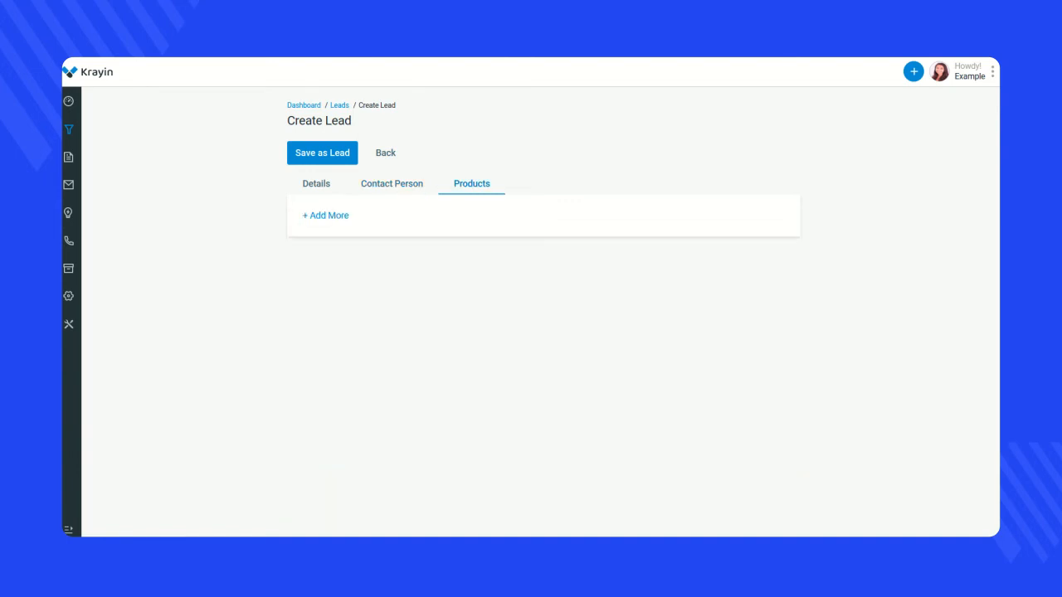
left_click(325, 215)
left_click(357, 238)
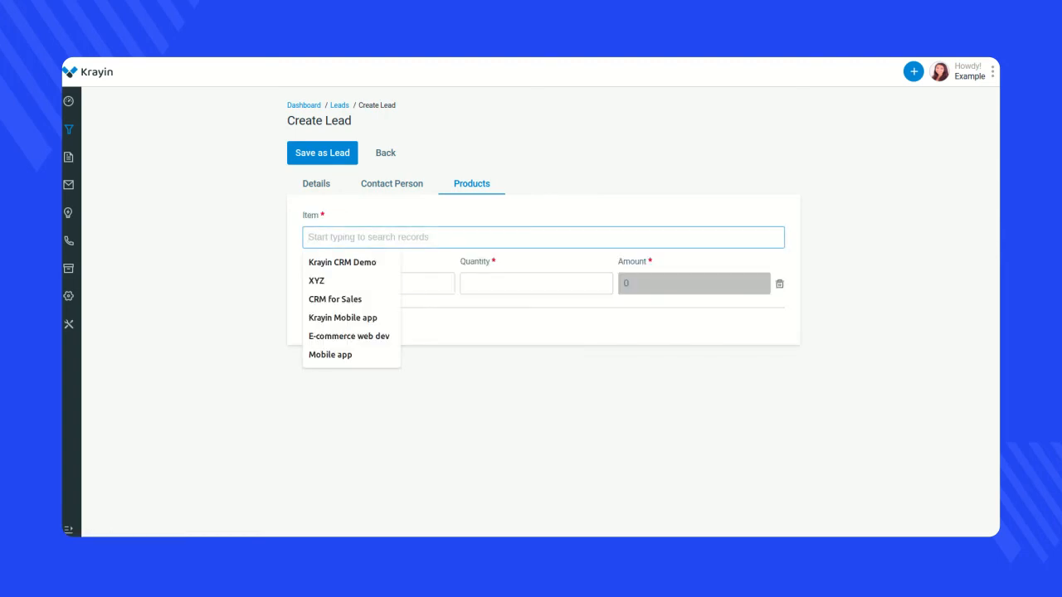
type("CRM")
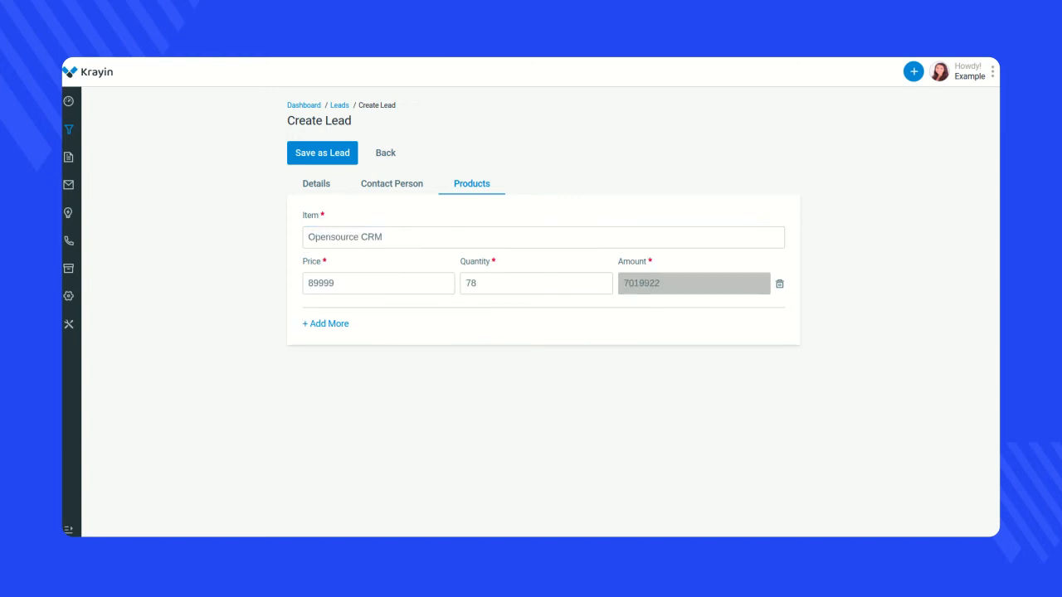
- Save the lead and open the details of the new Krayin Crm Customization lead
left_click(322, 153)
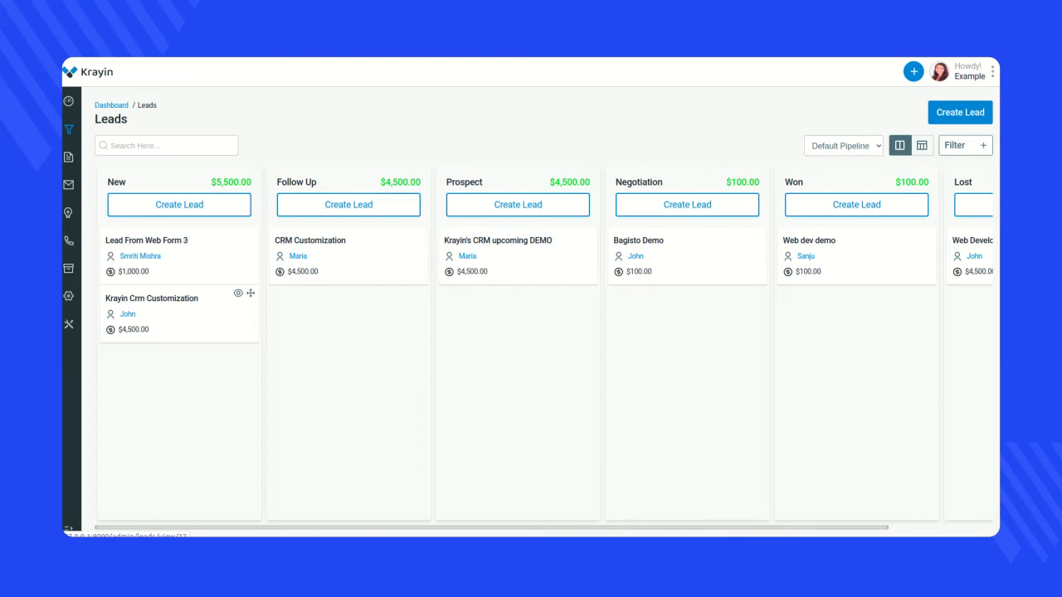
left_click(238, 293)
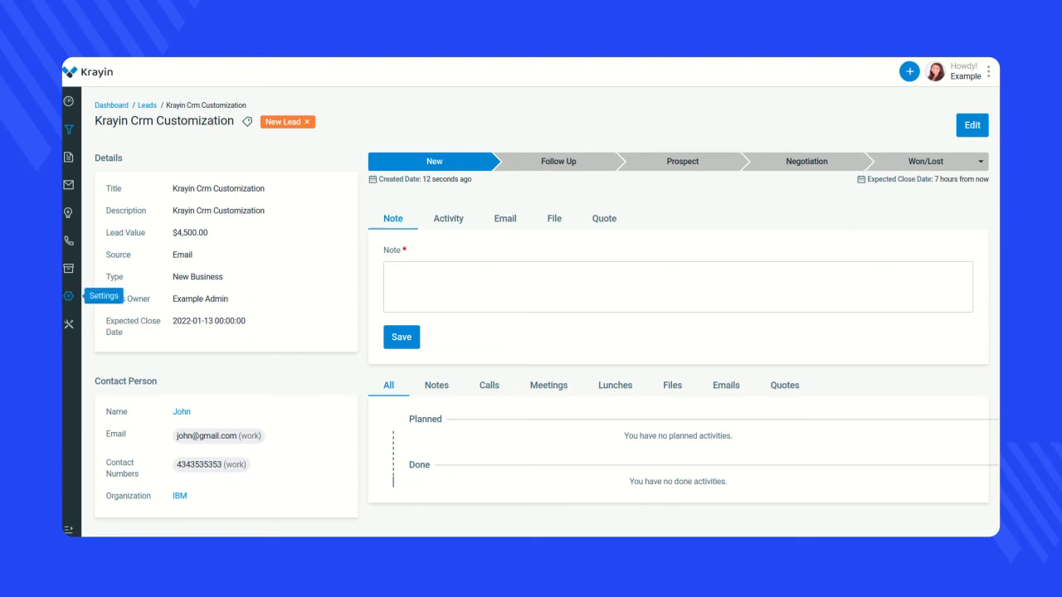
- Open the workflow "Emails to participants after activity creation" for editing, review its event, conditions and actions, and save it
left_click(68, 296)
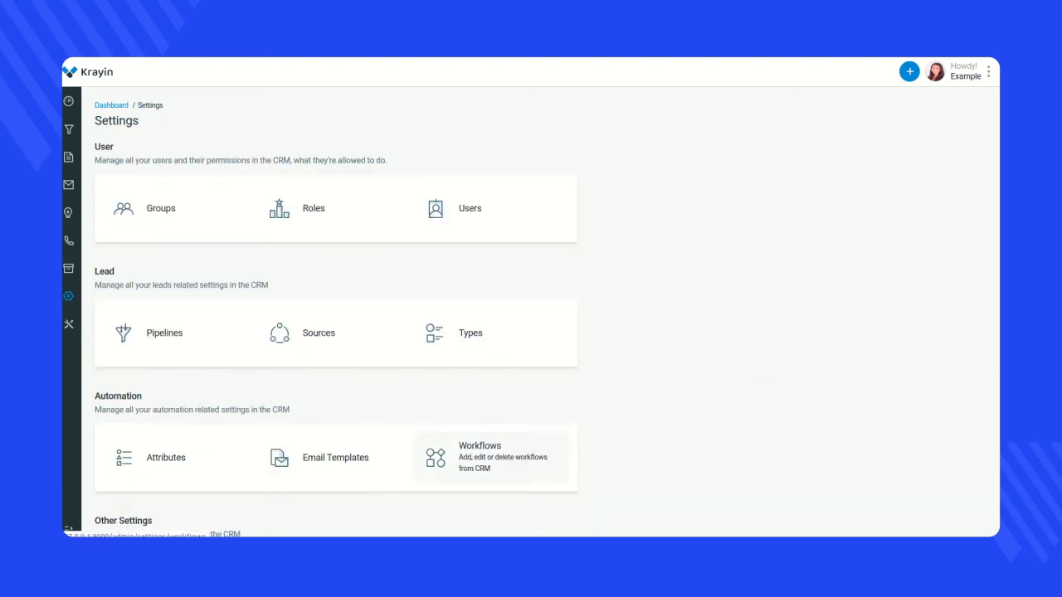
left_click(464, 455)
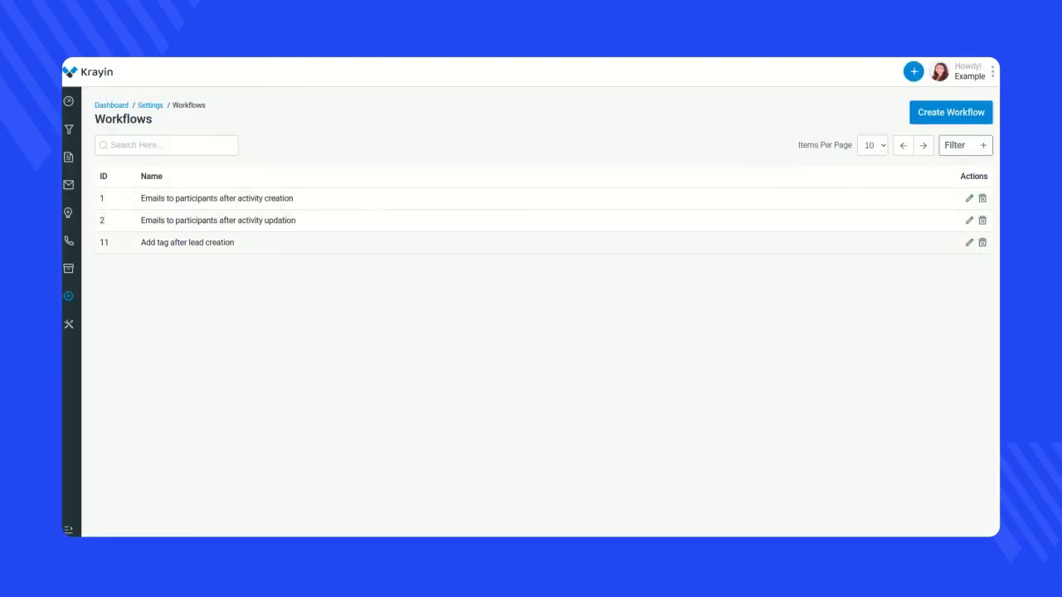
left_click(969, 199)
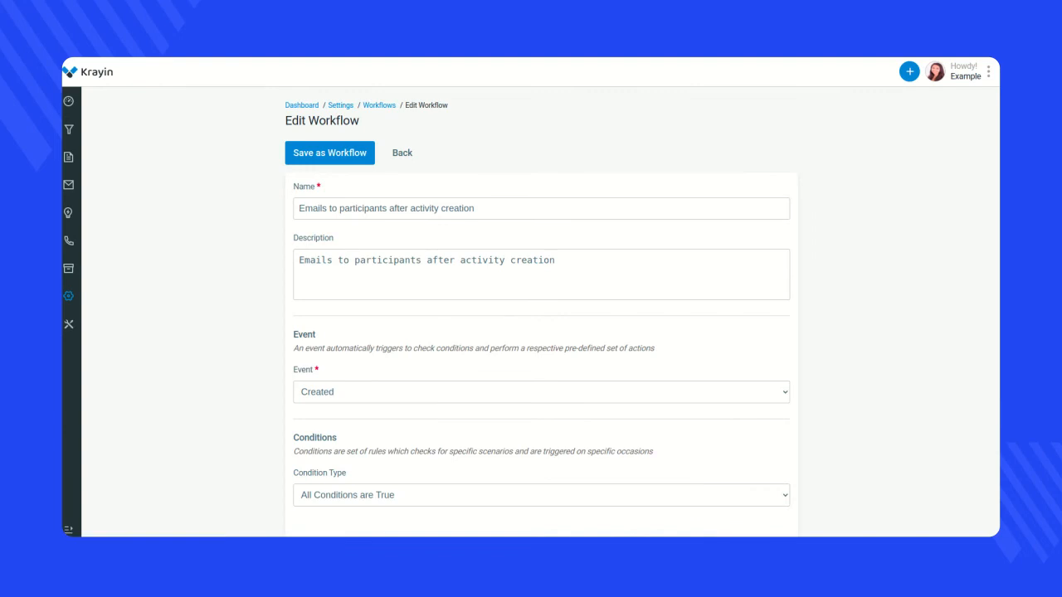
left_click(477, 209)
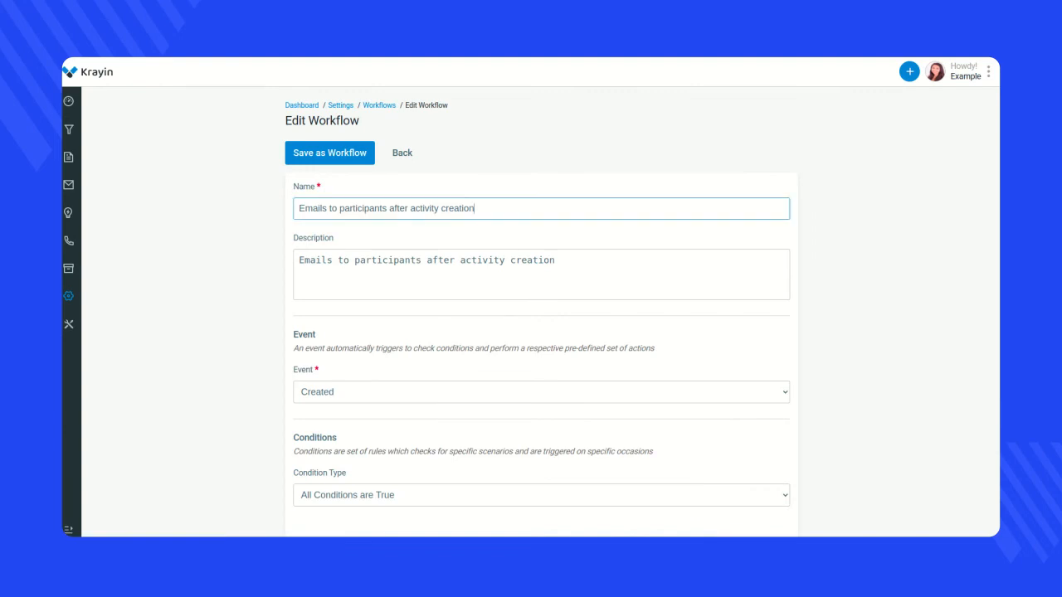
scroll(537, 332, "down", 3)
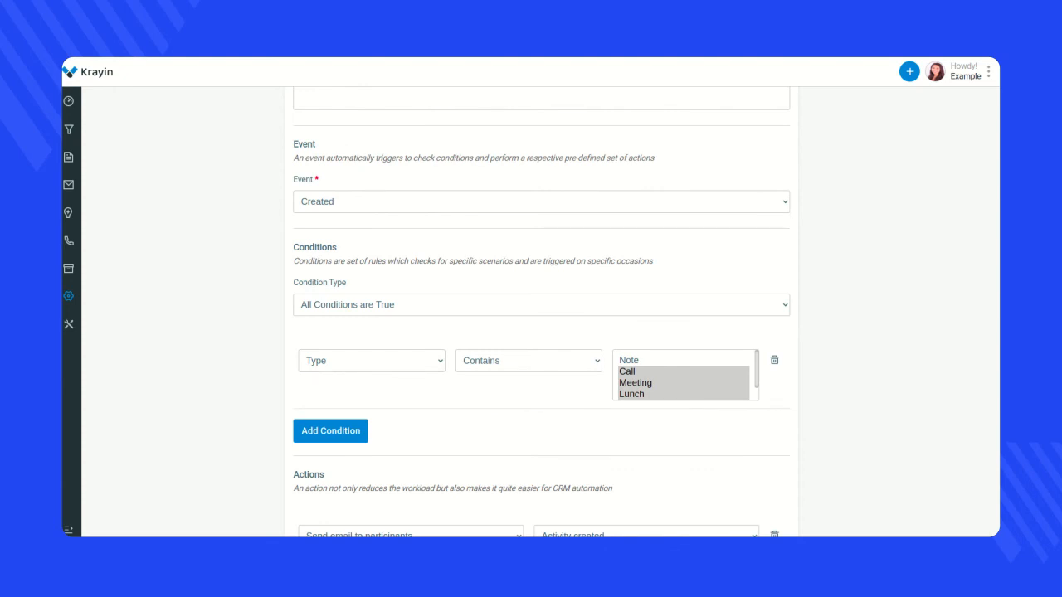
scroll(542, 312, "down", 1)
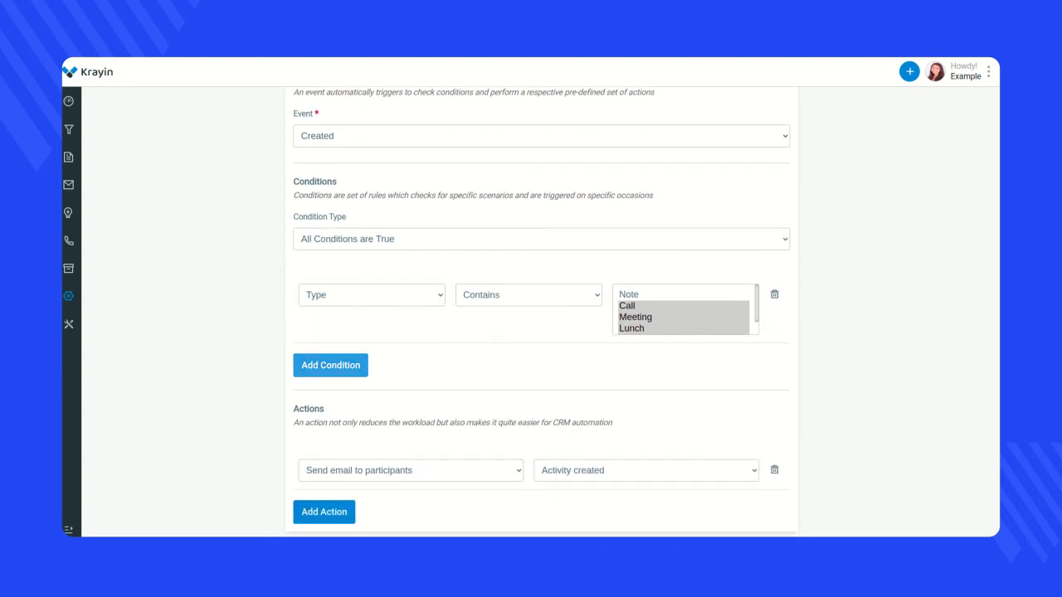
scroll(541, 312, "up", 4)
left_click(330, 152)
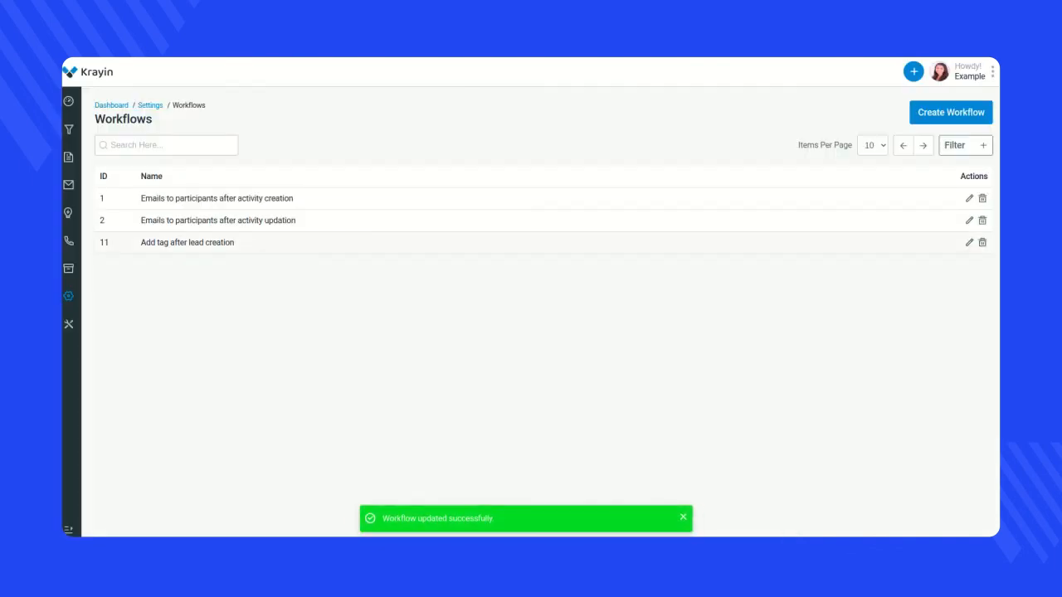
- Filter the workflow list by ID 2, then remove the filter
left_click(966, 146)
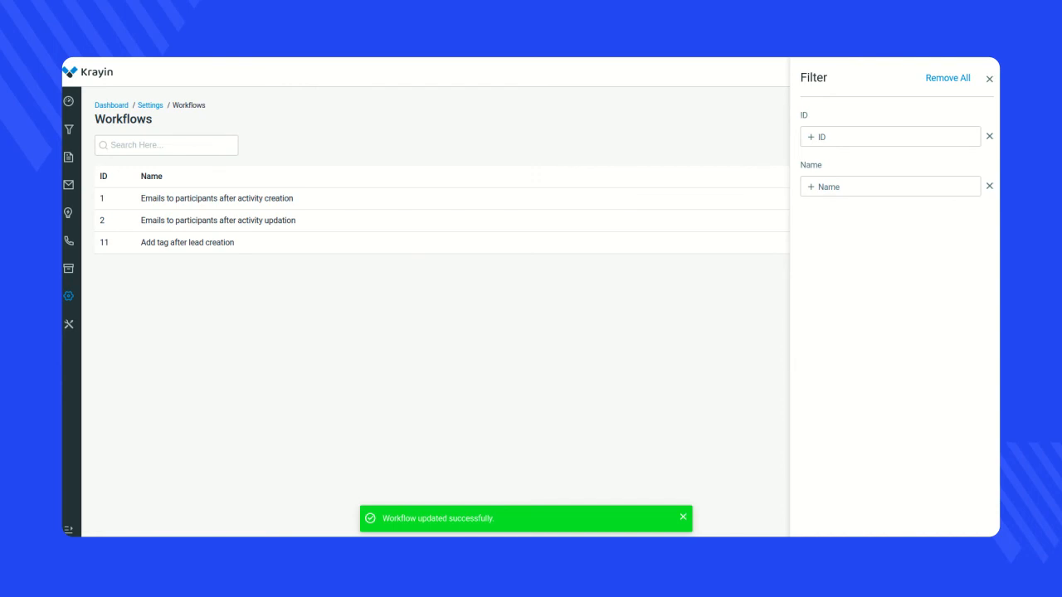
left_click(891, 137)
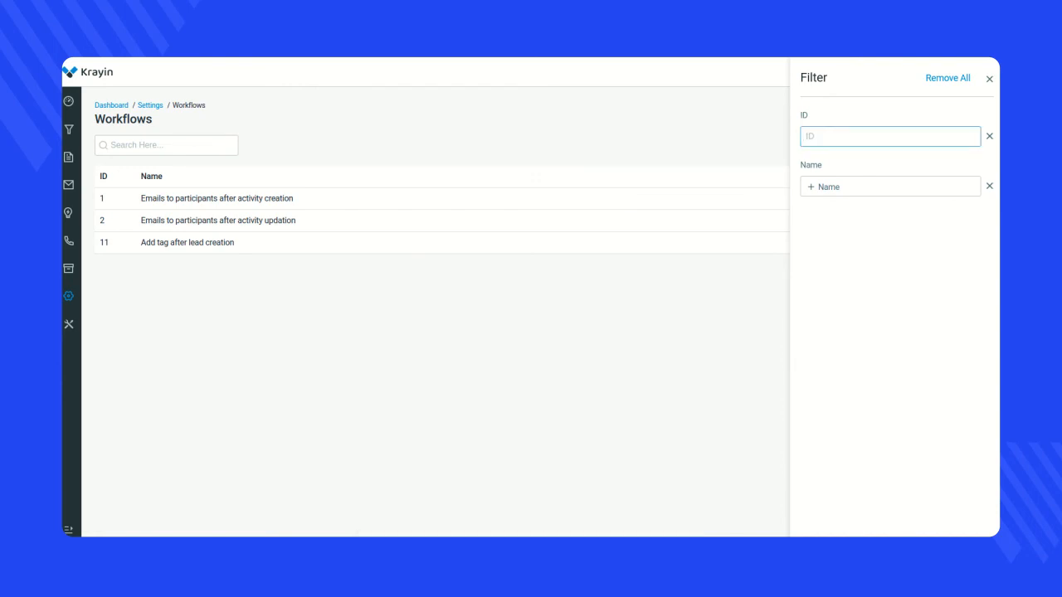
type("2")
key("Return")
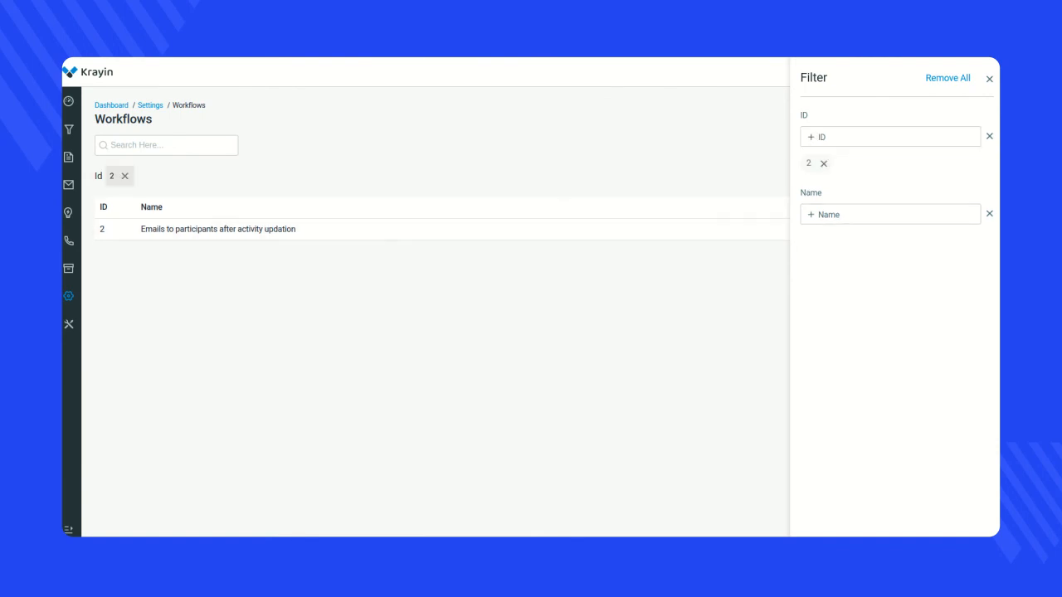
left_click(989, 80)
left_click(166, 145)
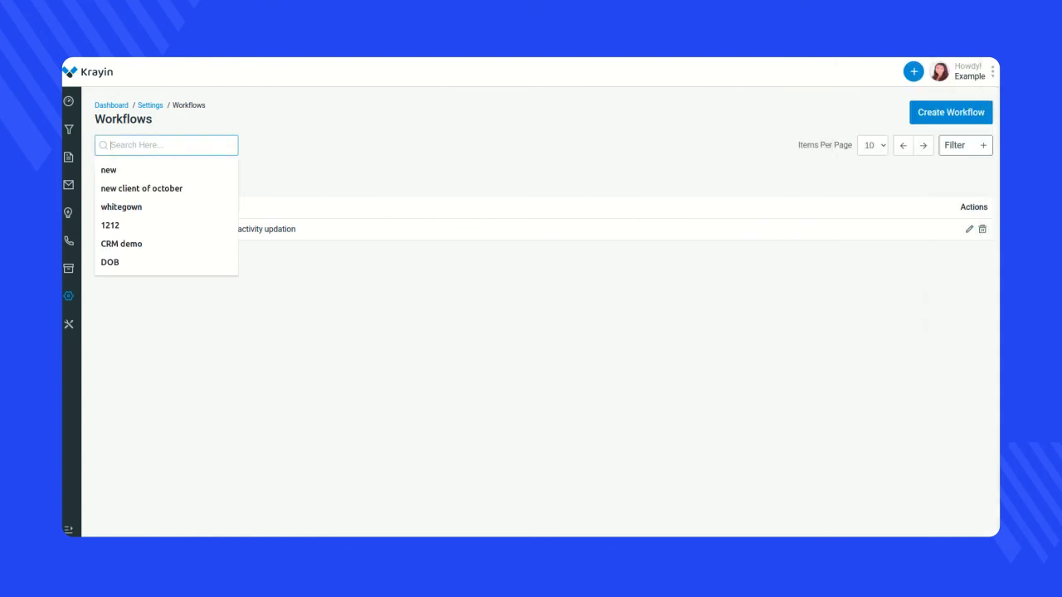
left_click(282, 175)
left_click(126, 176)
- Search the workflow list for 11, then remove the search condition
left_click(166, 145)
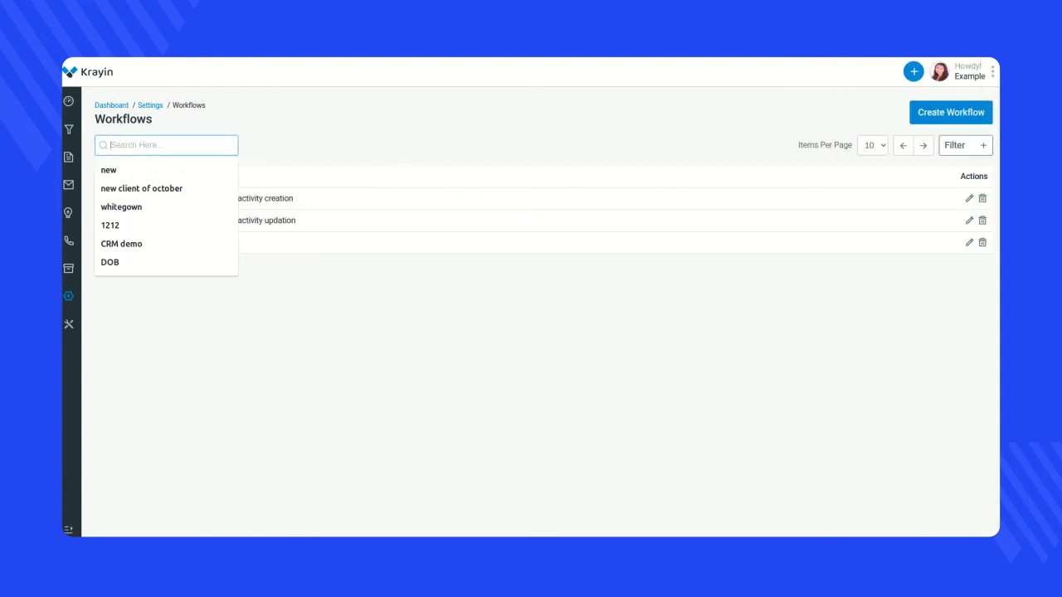
type("11")
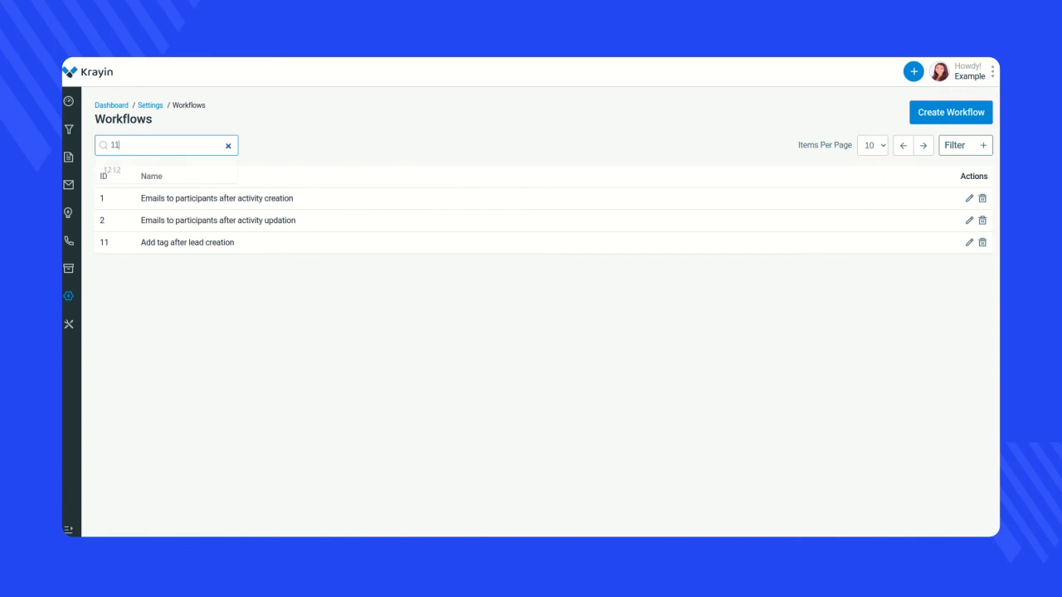
key("Return")
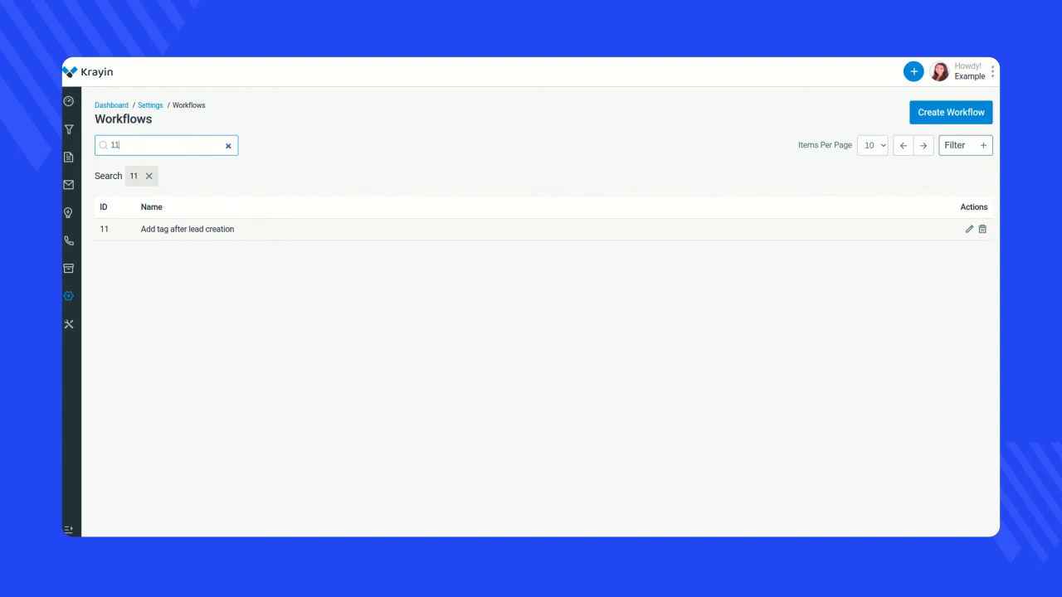
left_click(531, 332)
left_click(149, 176)
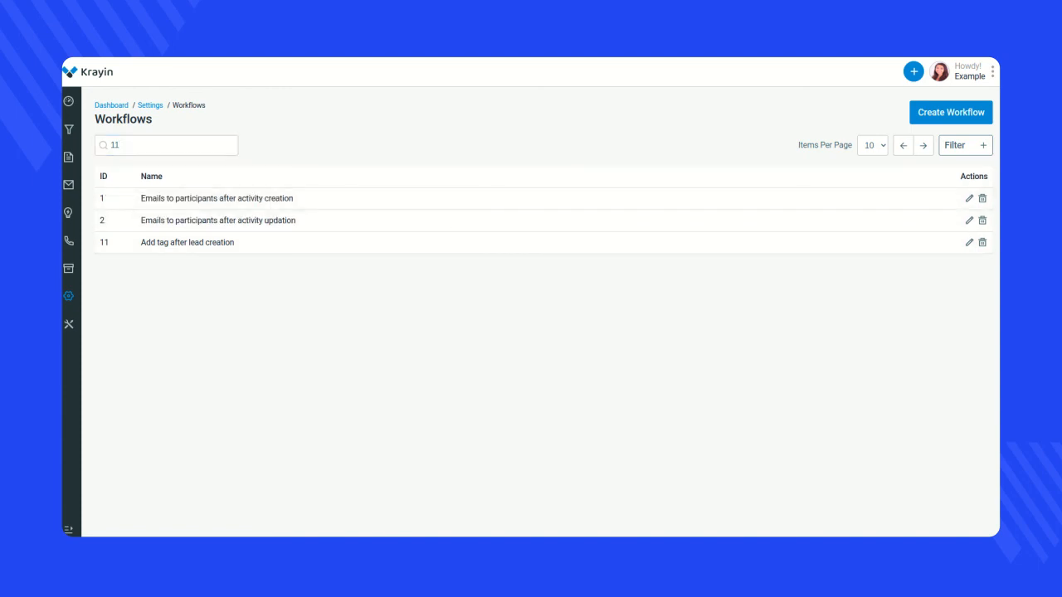